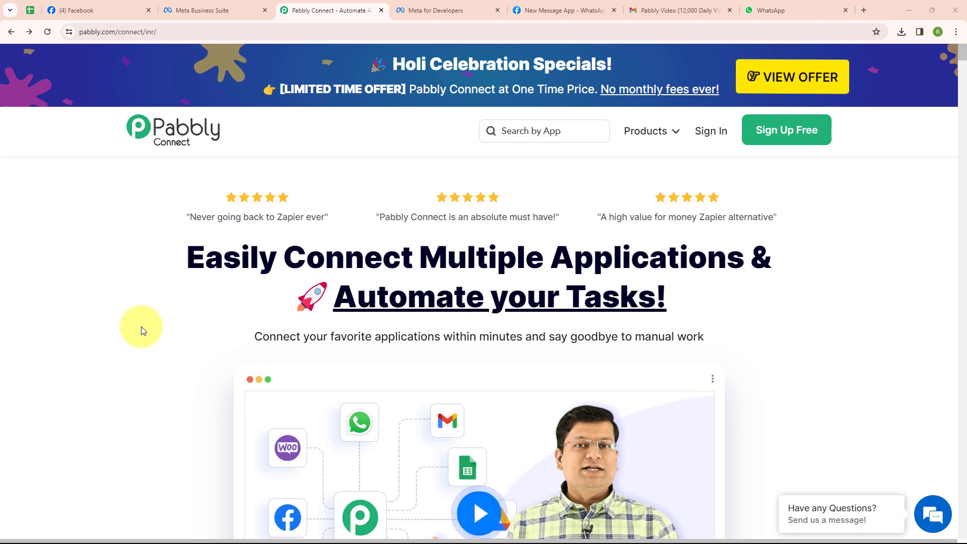
Step: View the Green Horizons Sustainable Goods page on Facebook, and return to the Pabbly Connect website
{"action": "left_click", "coordinate": [65, 11]}
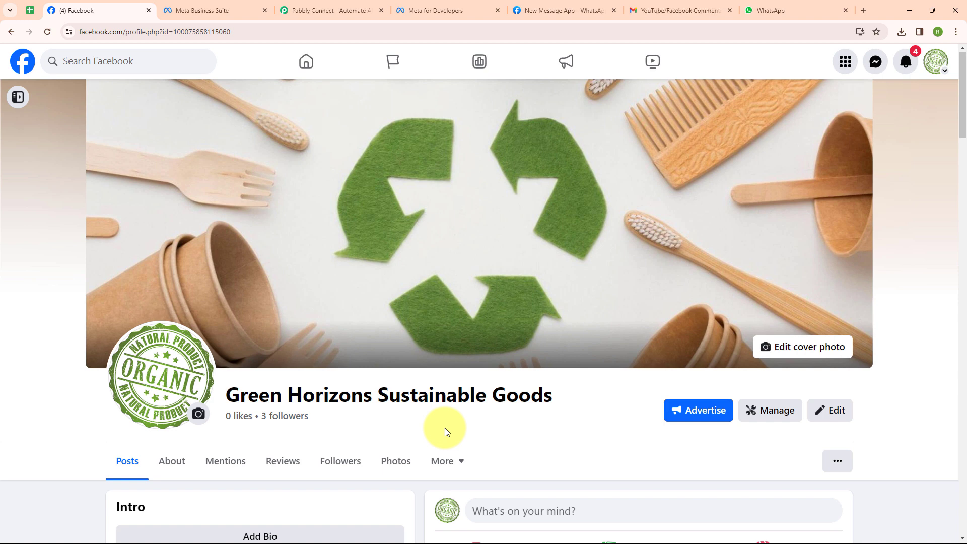
{"action": "left_click", "coordinate": [351, 14]}
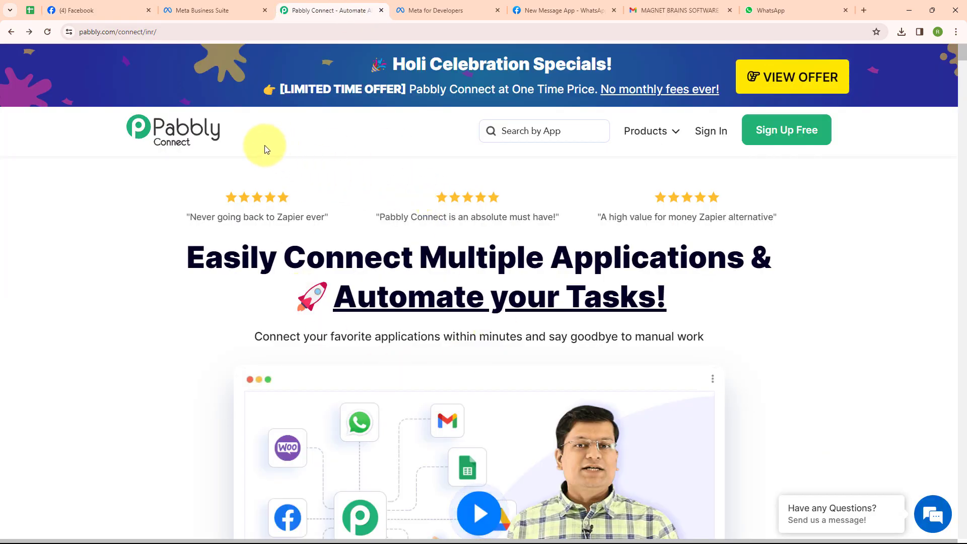
{"action": "left_click", "coordinate": [171, 32]}
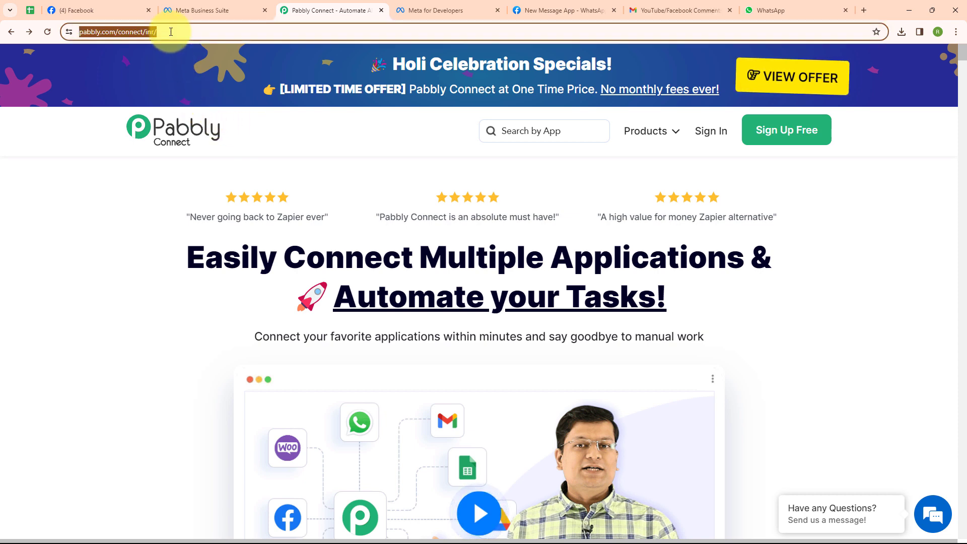
{"action": "left_click", "coordinate": [335, 154]}
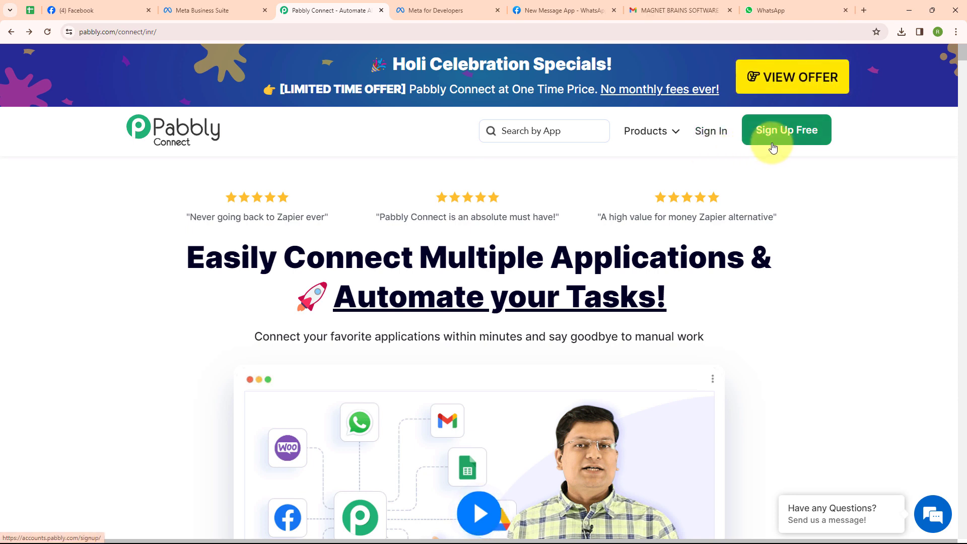
Step: Sign in to Pabbly and open the Pabbly Connect application from the list of all Pabbly apps
{"action": "left_click", "coordinate": [718, 146]}
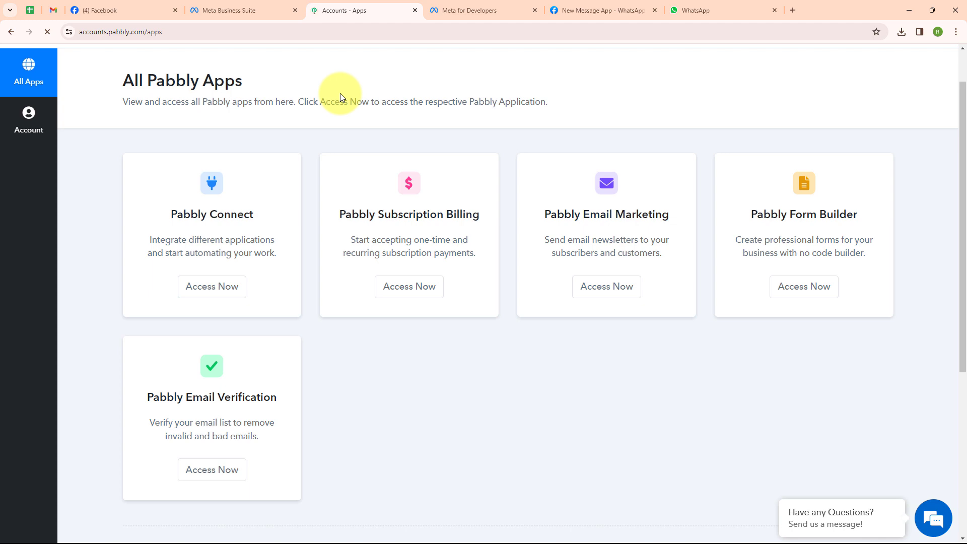
{"action": "left_click", "coordinate": [219, 286]}
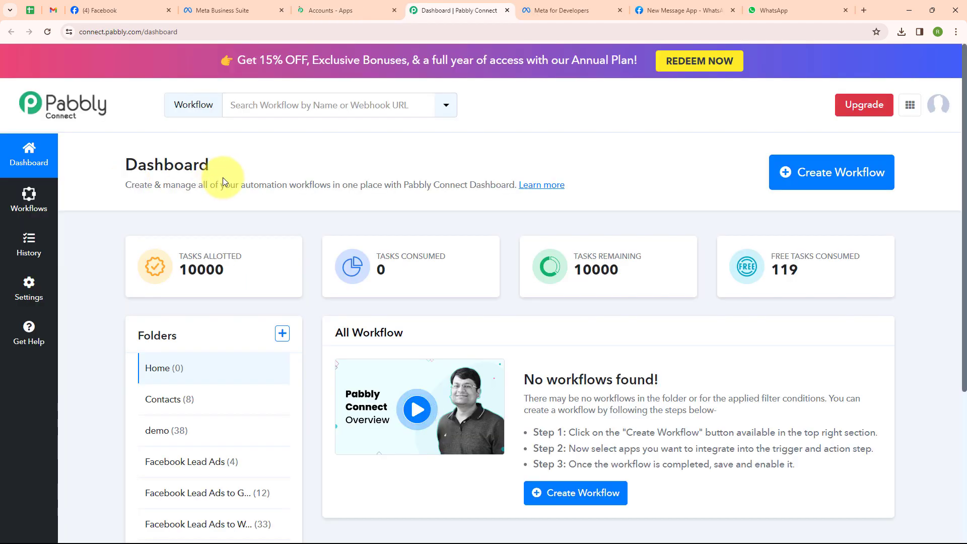
Step: Create a workflow named "GreenHorizons-Facebook Lead Ads to WhatsApp Message" in the Facebook Lead Ads to WhatsApp folder
{"action": "left_click", "coordinate": [776, 177]}
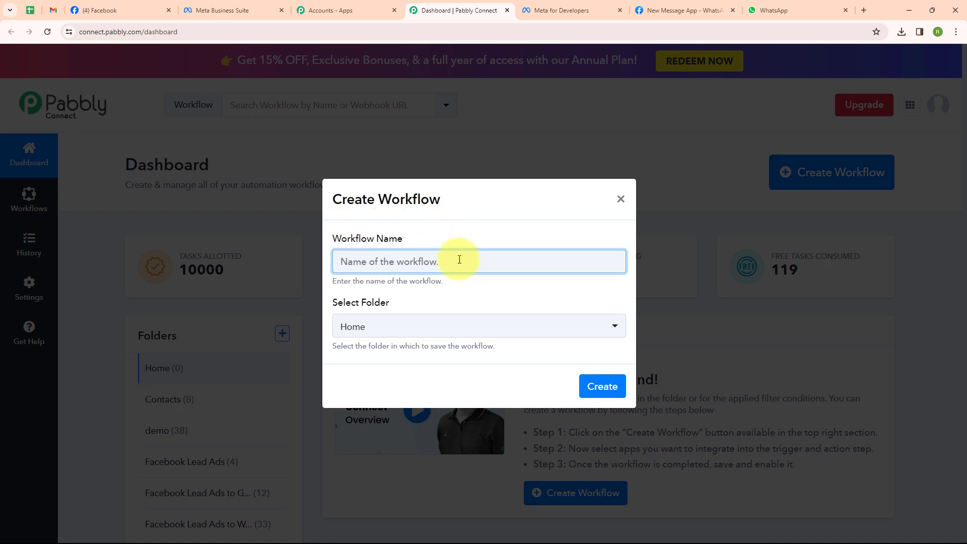
{"action": "type", "text": "GreenHorizons-Facebook Lead Ads to WhatsApp Message"}
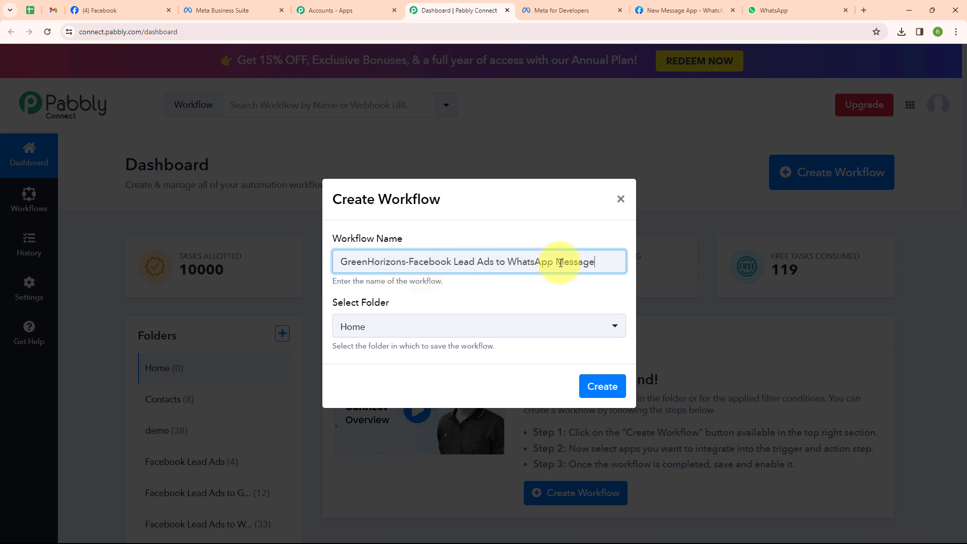
{"action": "left_click", "coordinate": [538, 328]}
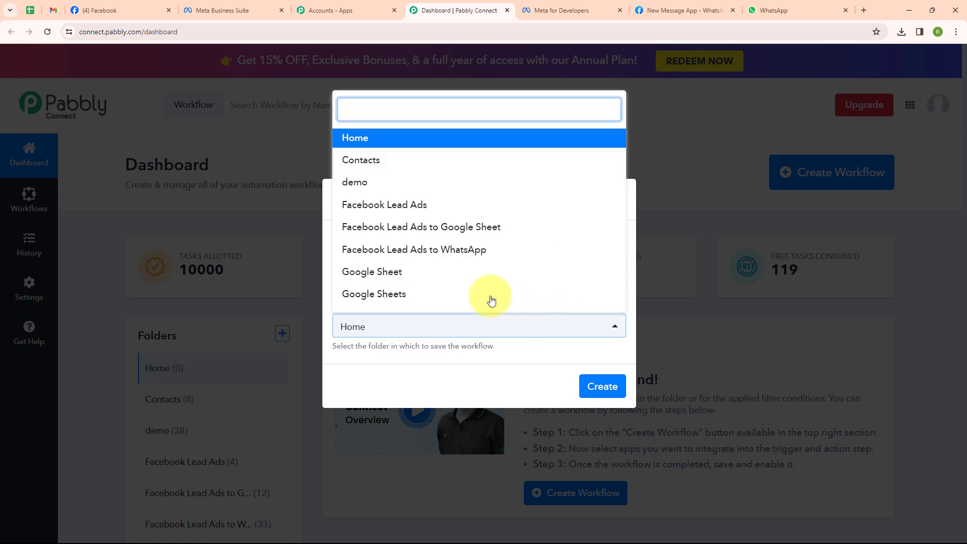
{"action": "left_click", "coordinate": [463, 252]}
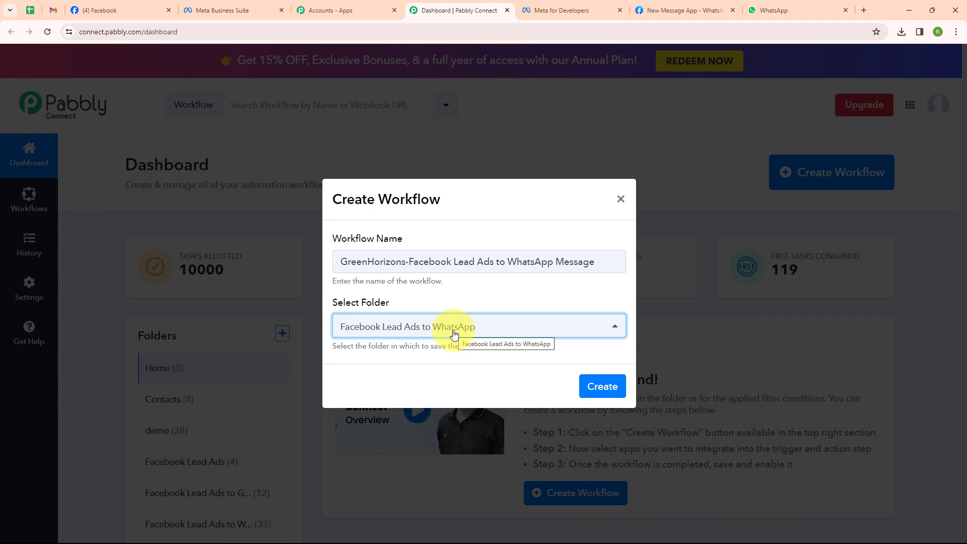
{"action": "left_click", "coordinate": [617, 392]}
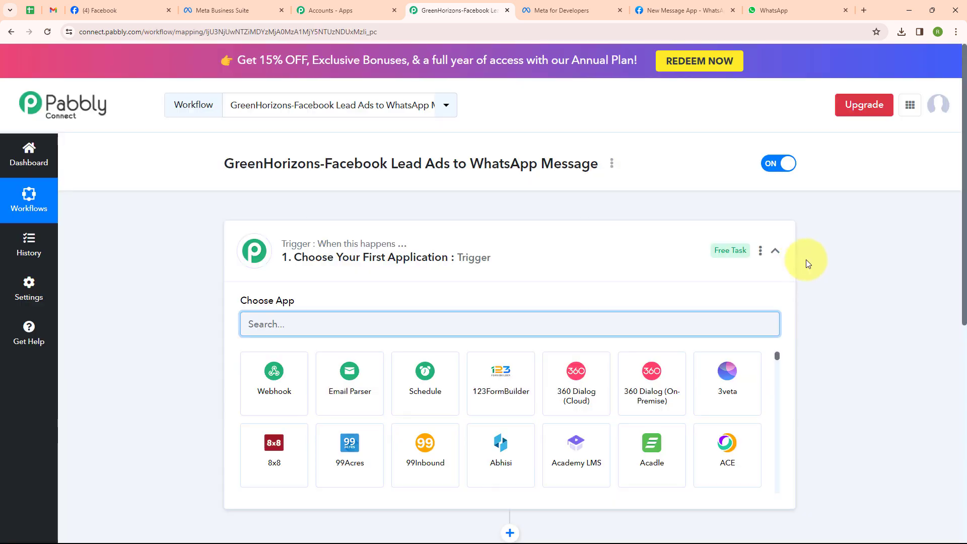
Step: Set the workflow's trigger application to Facebook Lead Ads with the New Lead (Instant) event
{"action": "left_click", "coordinate": [775, 251]}
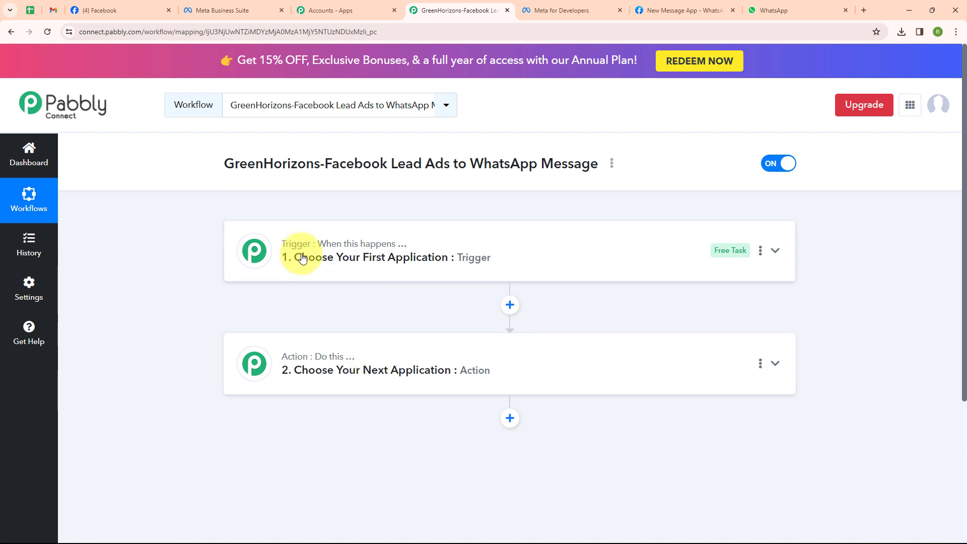
{"action": "mouse_move", "coordinate": [318, 360]}
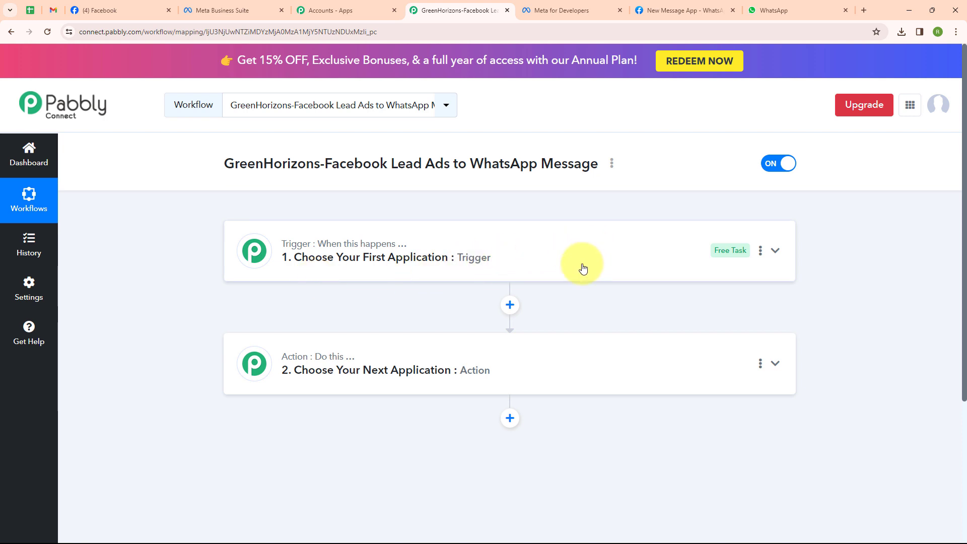
{"action": "left_click", "coordinate": [776, 251]}
{"action": "left_click", "coordinate": [411, 323]}
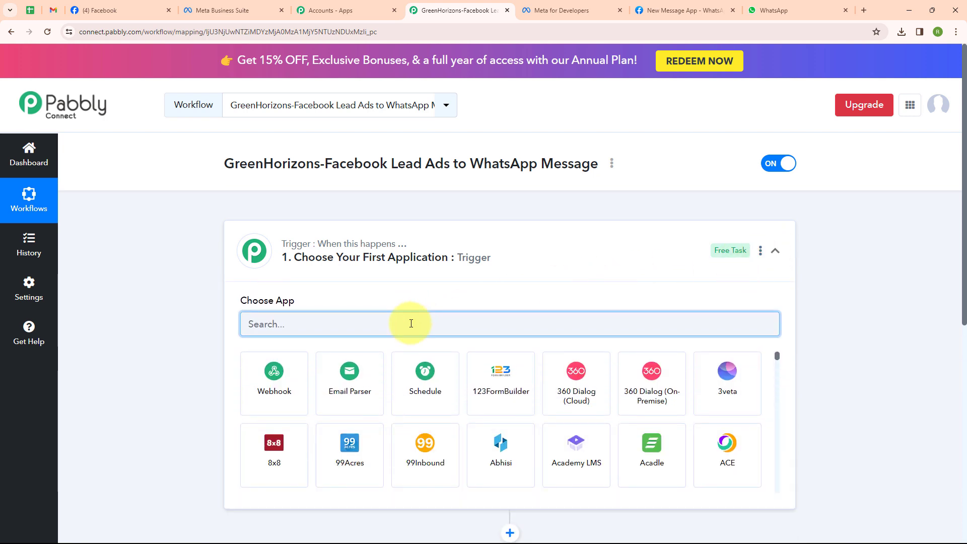
{"action": "type", "text": "Fac"}
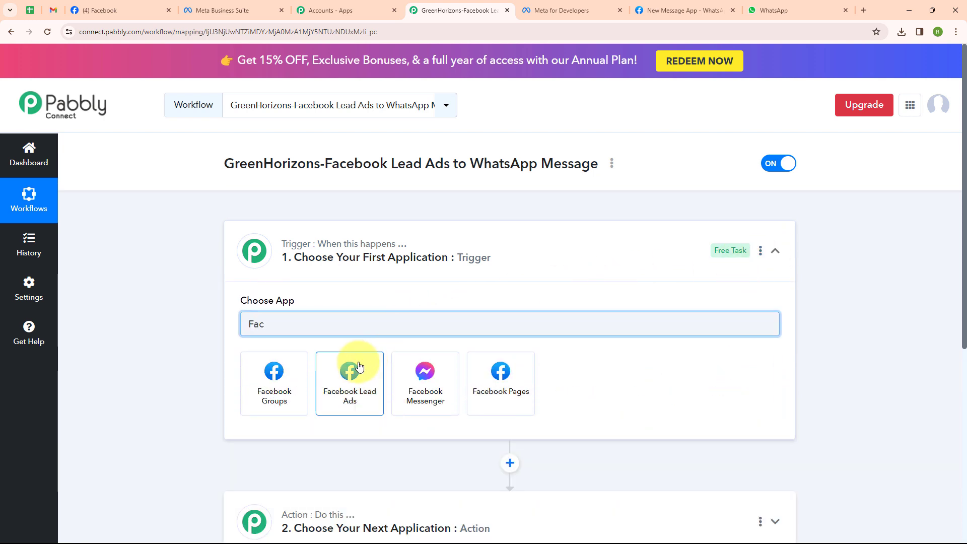
{"action": "left_click", "coordinate": [356, 362]}
{"action": "left_click", "coordinate": [355, 375]}
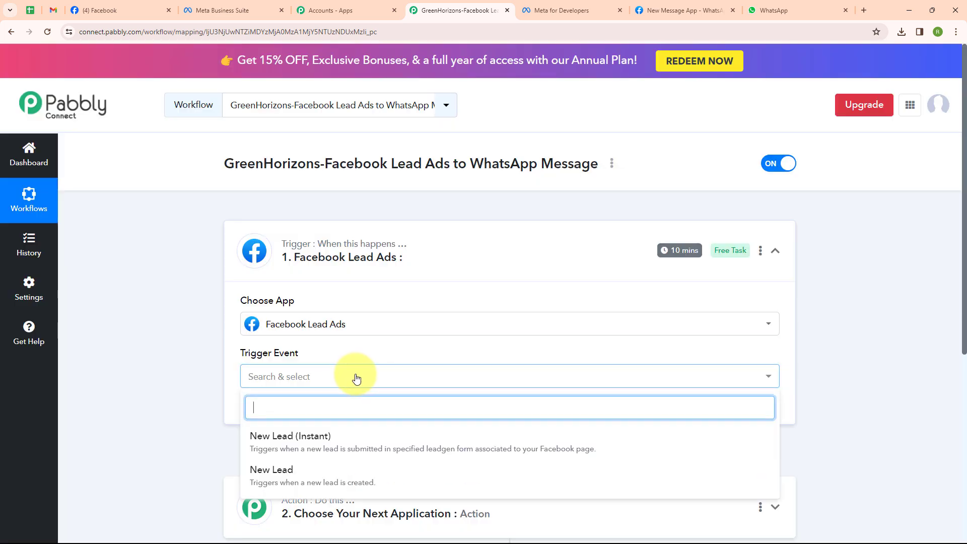
{"action": "left_click", "coordinate": [355, 435]}
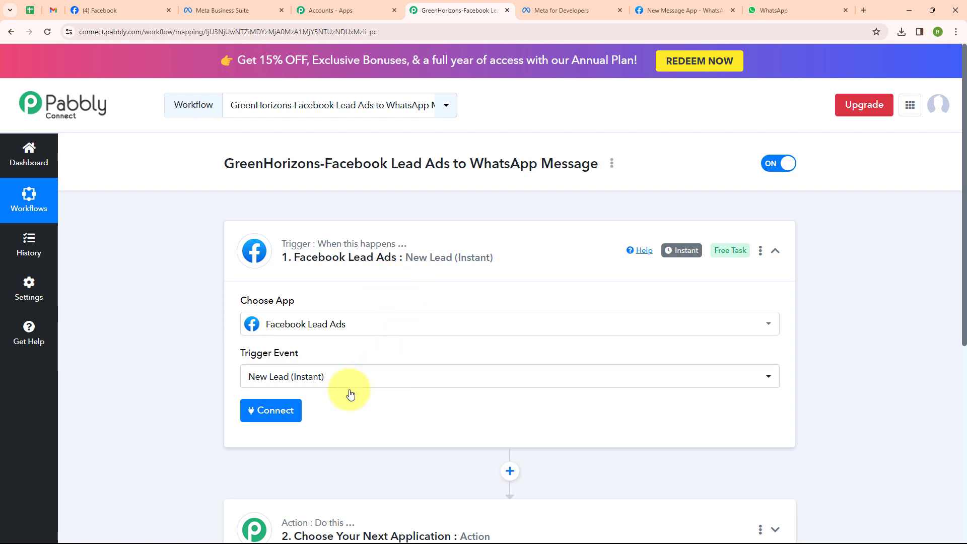
Step: Add a new Facebook Lead Ads connection for the trigger and authorise it with the Facebook account
{"action": "left_click", "coordinate": [264, 416]}
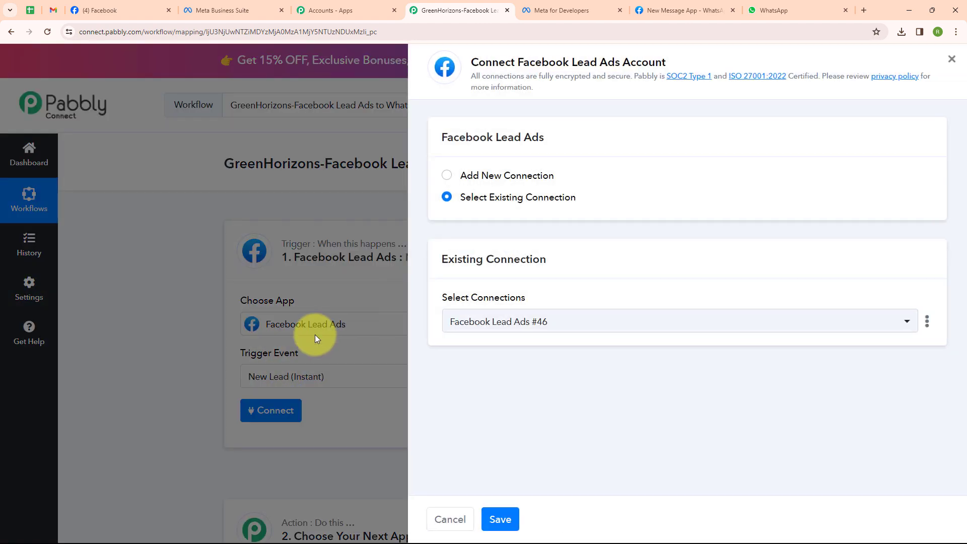
{"action": "left_click", "coordinate": [447, 176]}
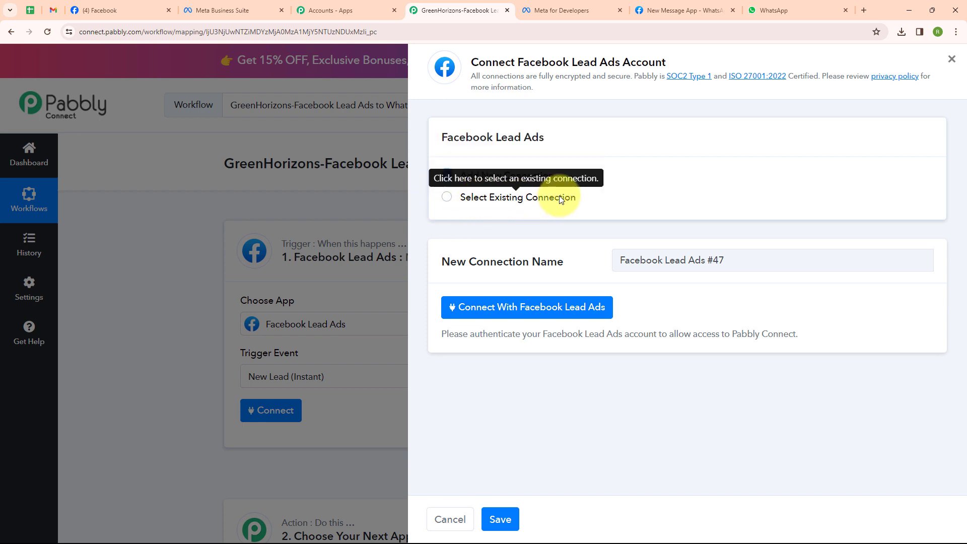
{"action": "left_click", "coordinate": [542, 306]}
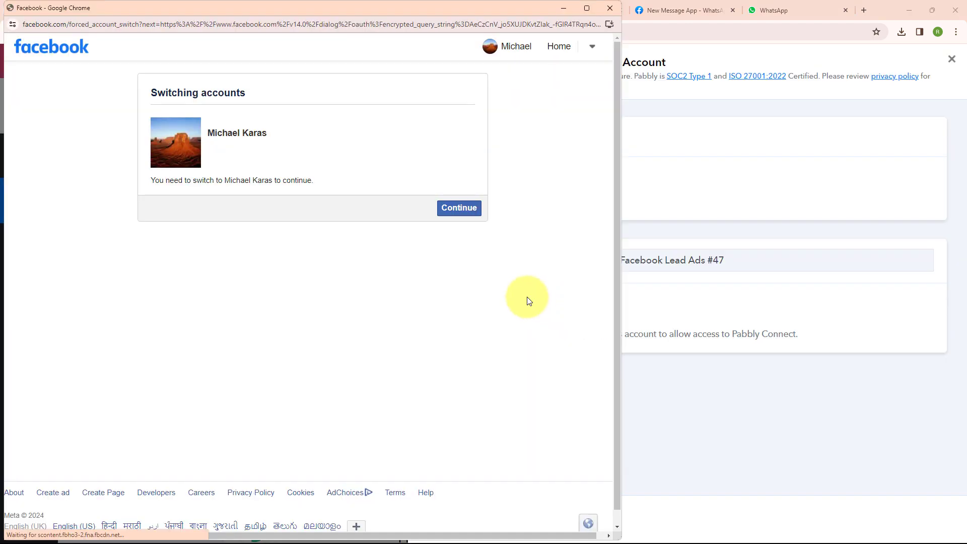
{"action": "left_click", "coordinate": [459, 208]}
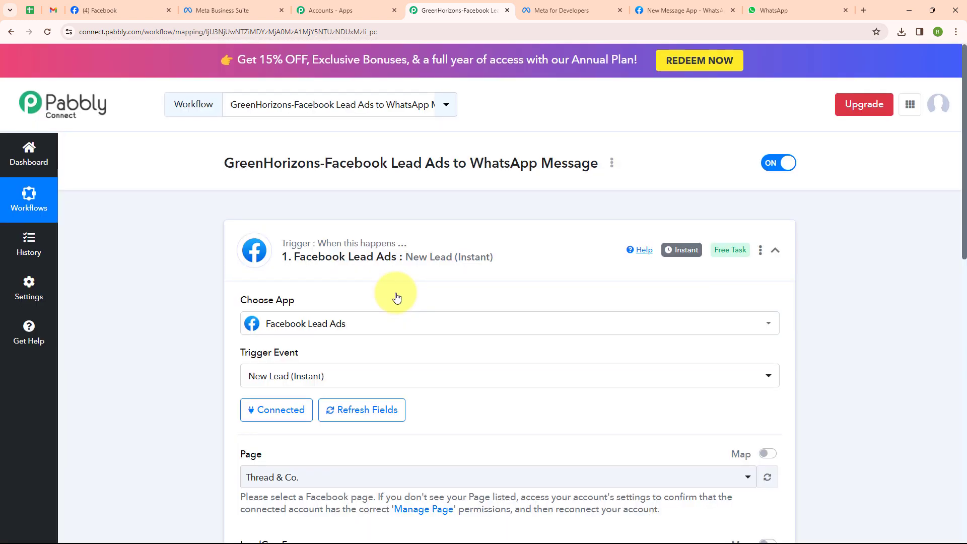
Step: Set the trigger's Facebook page to Green Horizons Sustainable Goods
{"action": "scroll", "coordinate": [394, 294], "scroll_direction": "down", "scroll_amount": 3}
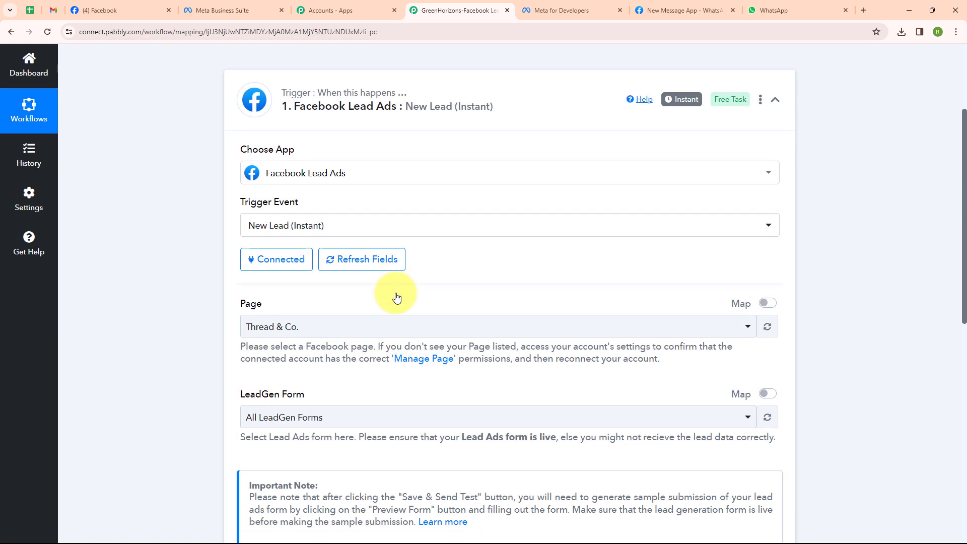
{"action": "left_click", "coordinate": [373, 327]}
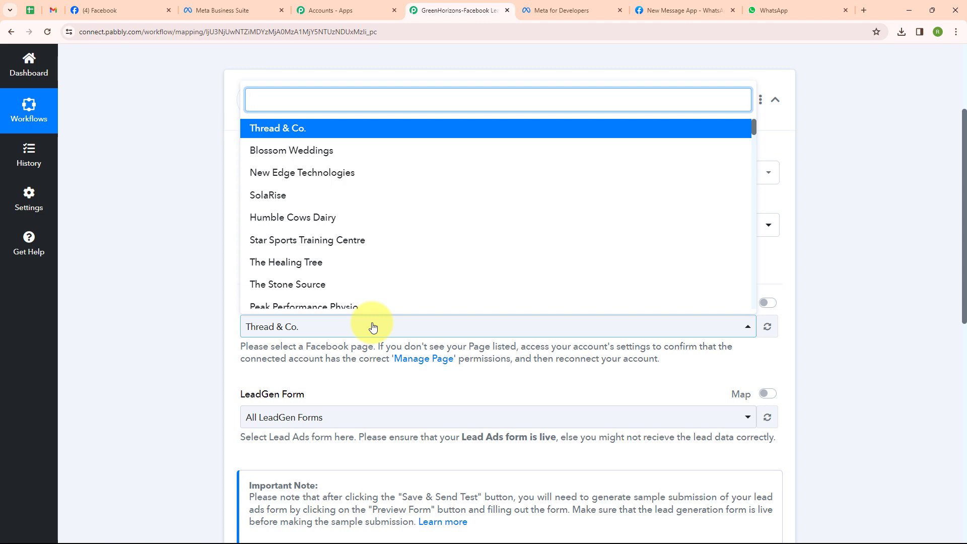
{"action": "type", "text": "Gree"}
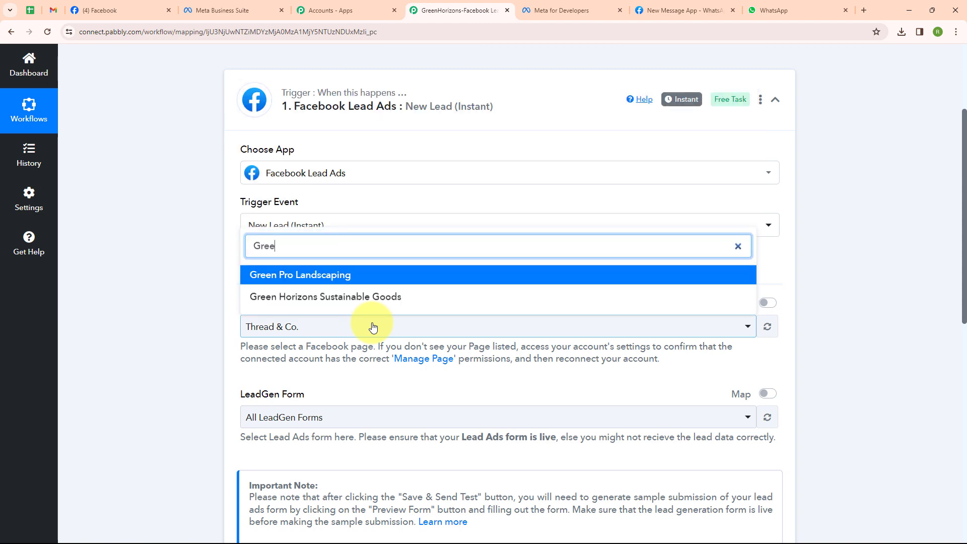
{"action": "left_click", "coordinate": [385, 298]}
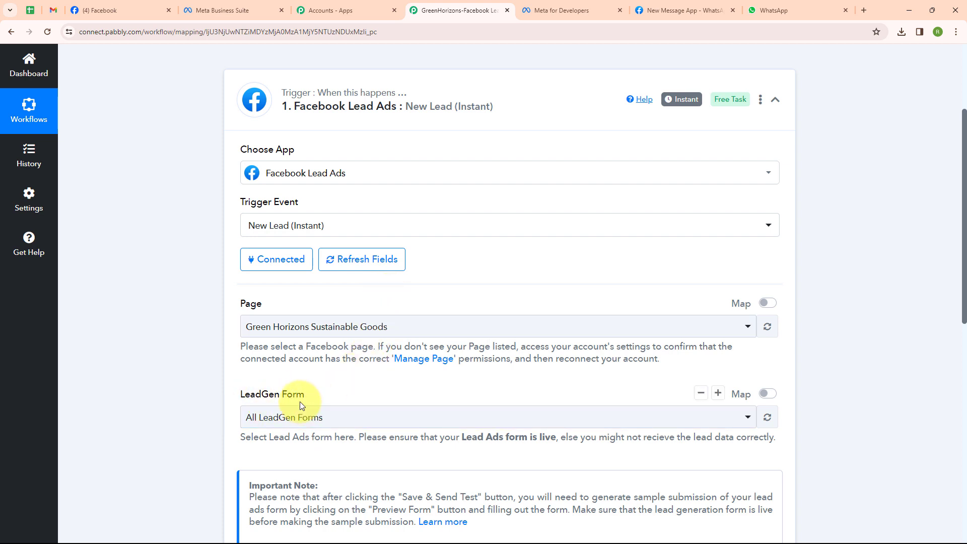
Step: Check the page's lead ads forms in Meta Business Suite, and set the trigger's LeadGen form to "Organic Product form"
{"action": "left_click", "coordinate": [222, 10]}
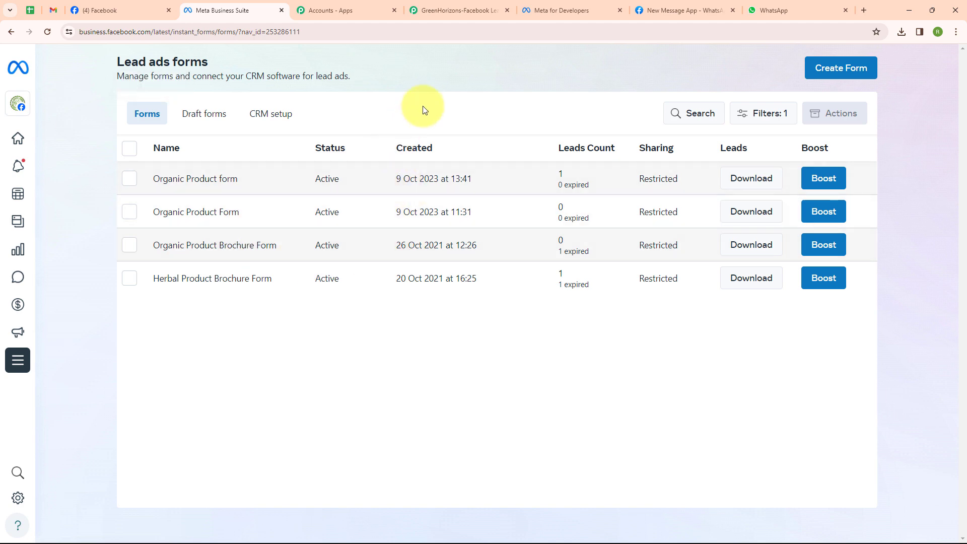
{"action": "left_click", "coordinate": [443, 10]}
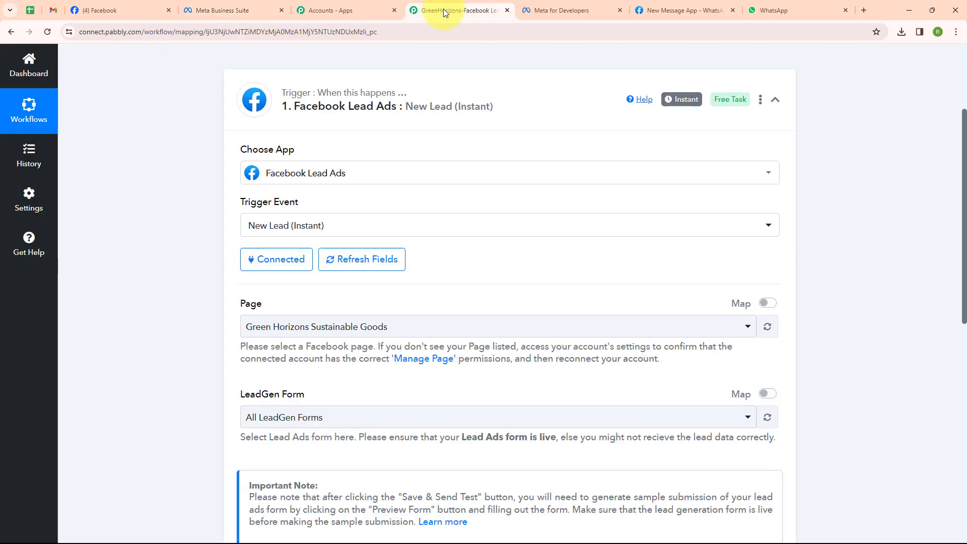
{"action": "left_click", "coordinate": [395, 414]}
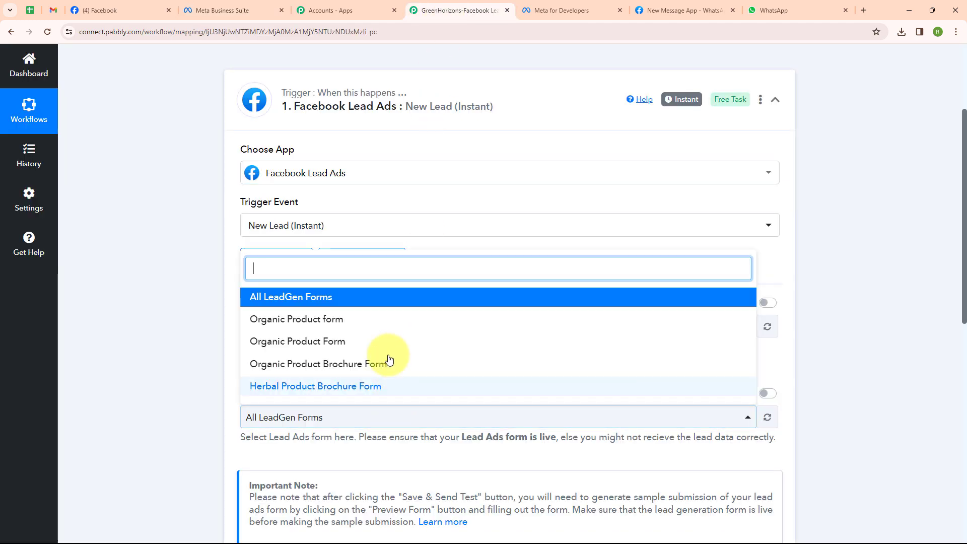
{"action": "left_click", "coordinate": [373, 324]}
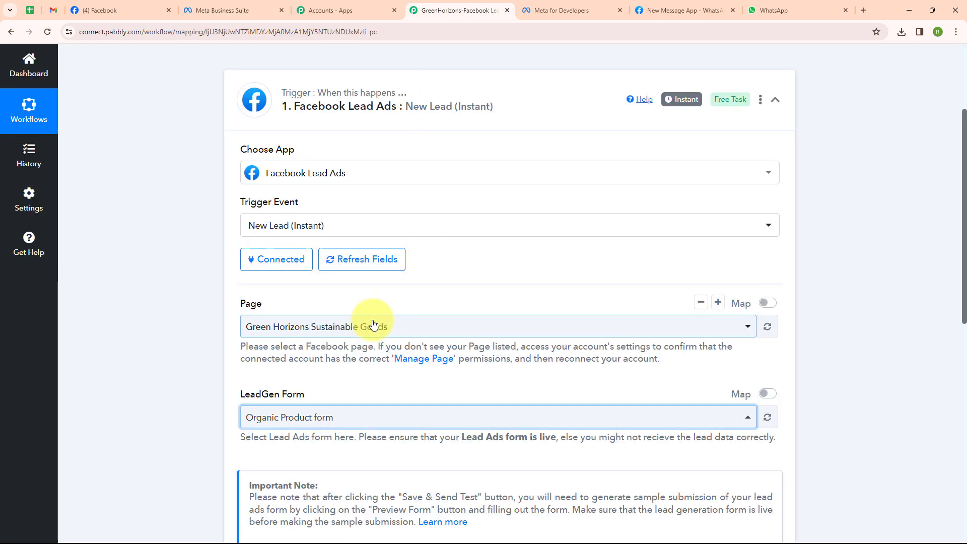
{"action": "left_click", "coordinate": [366, 426]}
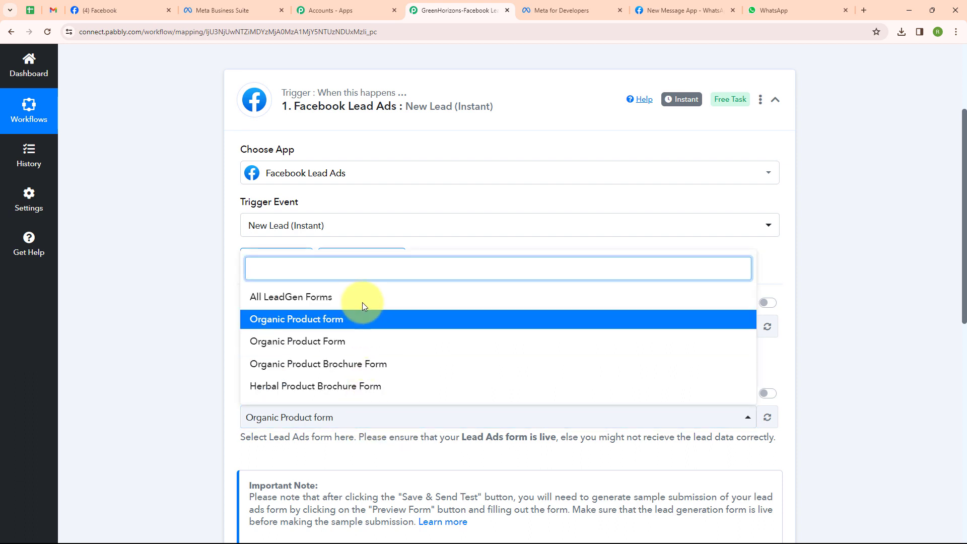
{"action": "left_click", "coordinate": [257, 311]}
Step: Save the Facebook Lead Ads trigger and send a test request to capture the webhook response
{"action": "scroll", "coordinate": [439, 323], "scroll_direction": "down", "scroll_amount": 2}
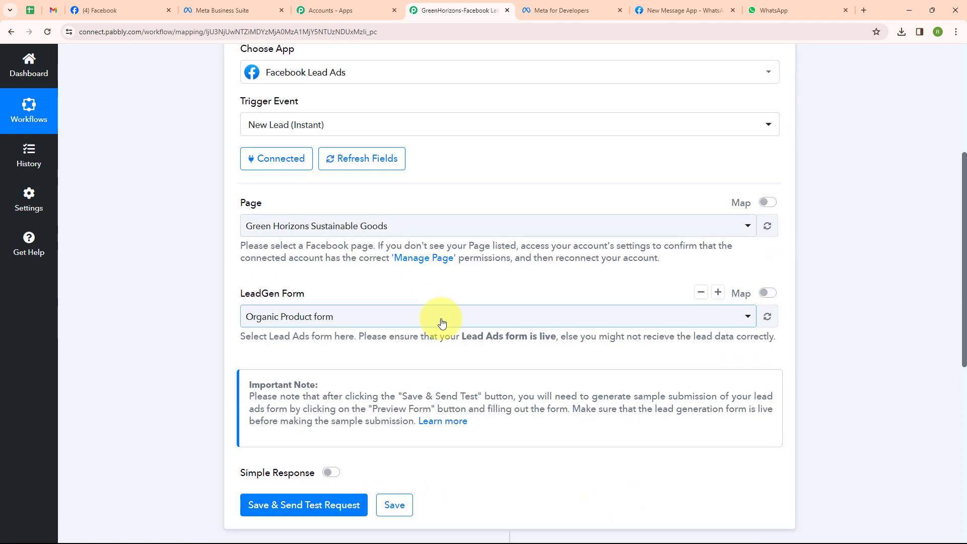
{"action": "left_click", "coordinate": [341, 512]}
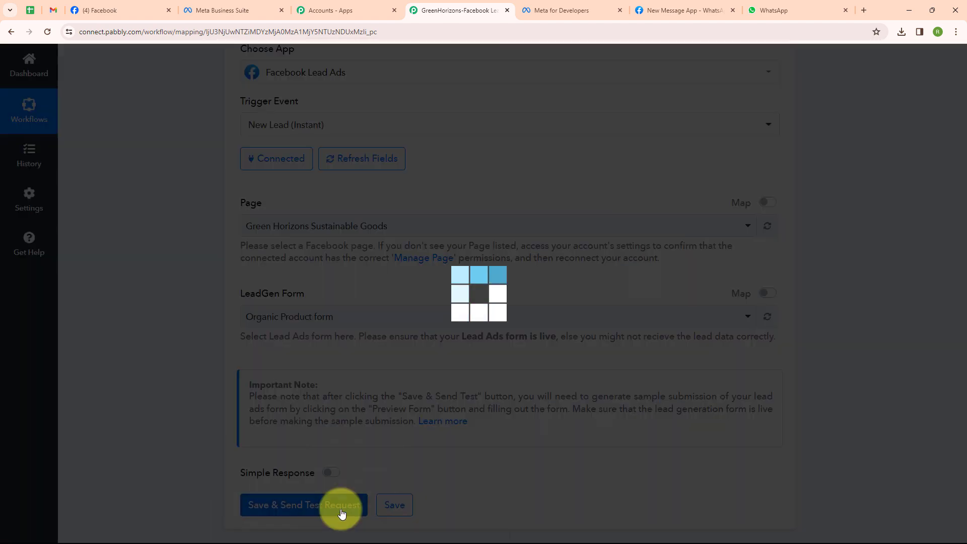
{"action": "scroll", "coordinate": [392, 388], "scroll_direction": "down", "scroll_amount": 1}
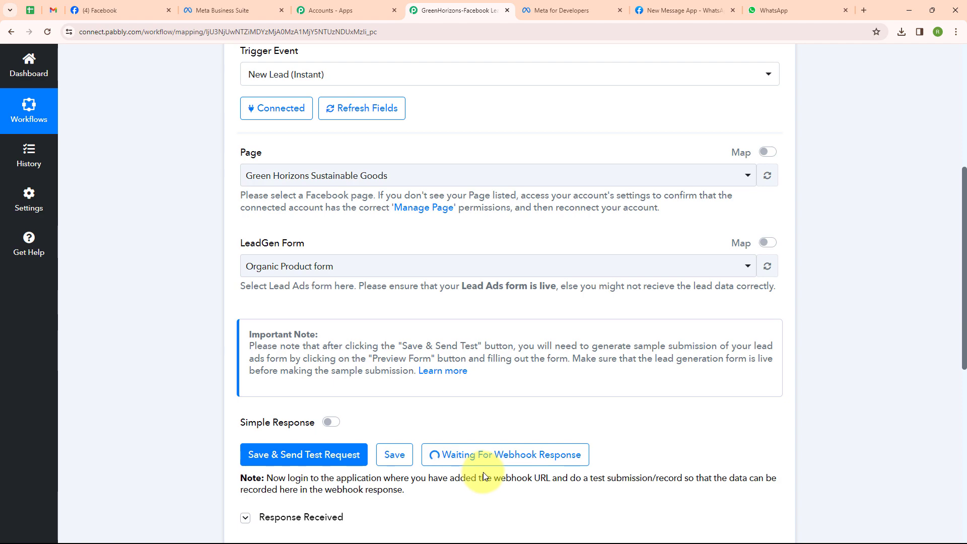
Step: Switch to Meta for Developers and open the Lead Ads Testing Tool from the developer tools
{"action": "left_click", "coordinate": [552, 10]}
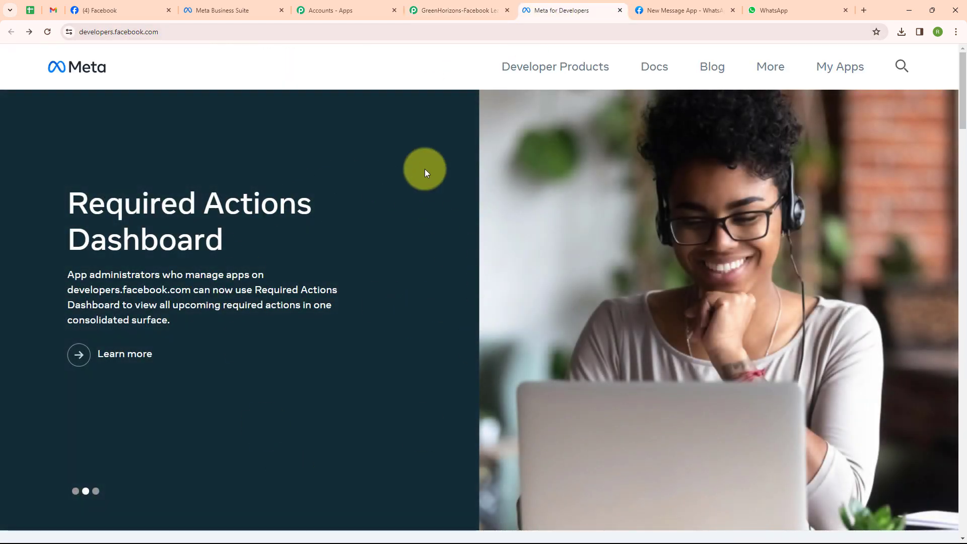
{"action": "left_click", "coordinate": [769, 67]}
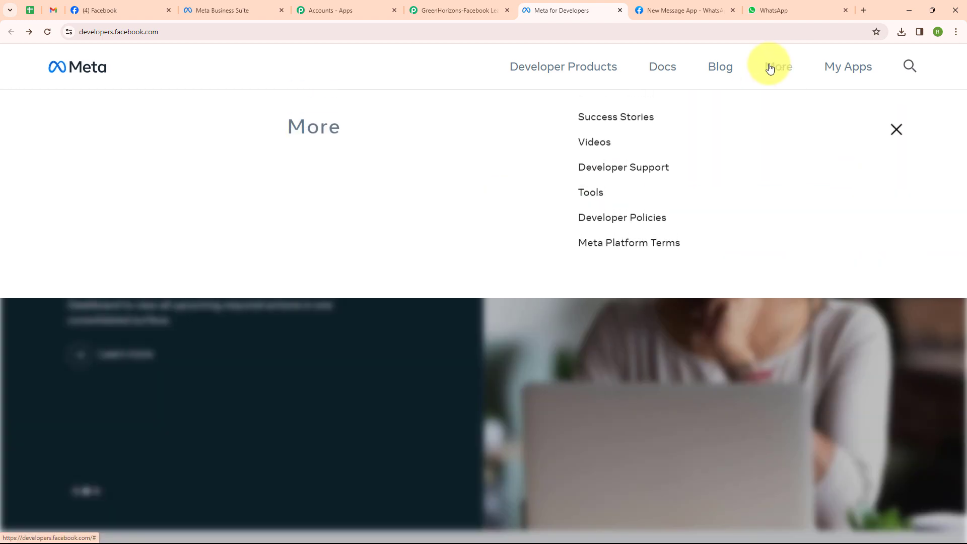
{"action": "left_click", "coordinate": [587, 205]}
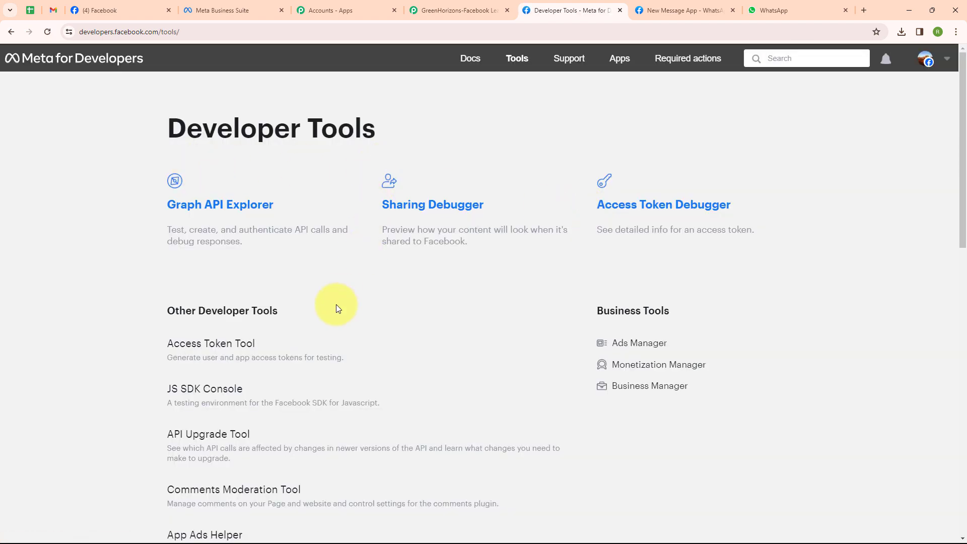
{"action": "scroll", "coordinate": [334, 307], "scroll_direction": "down", "scroll_amount": 5}
{"action": "left_click", "coordinate": [279, 341]}
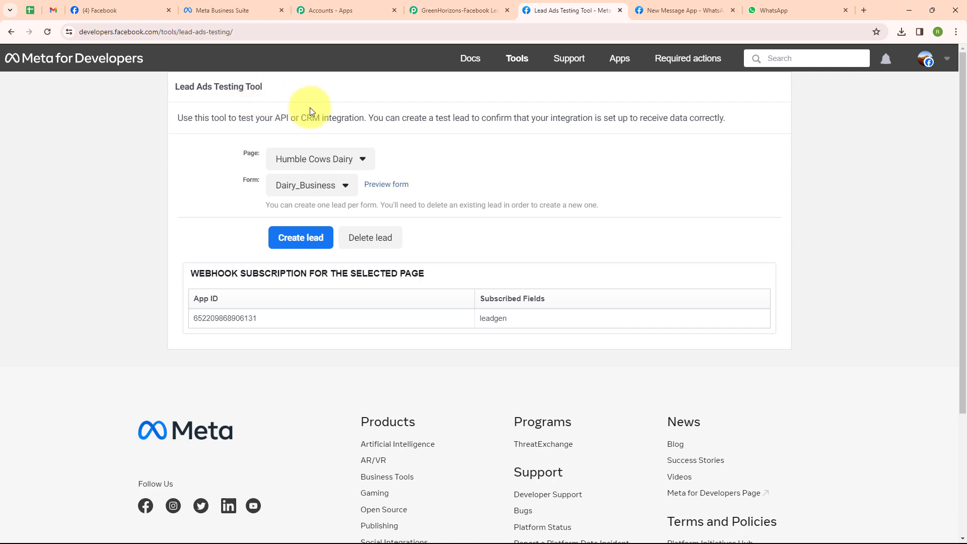
Step: Set the testing tool's page to Green Horizons Sustainable Goods and its form to "Organic Product form"
{"action": "left_click", "coordinate": [334, 158]}
{"action": "scroll", "coordinate": [287, 466], "scroll_direction": "down", "scroll_amount": 8}
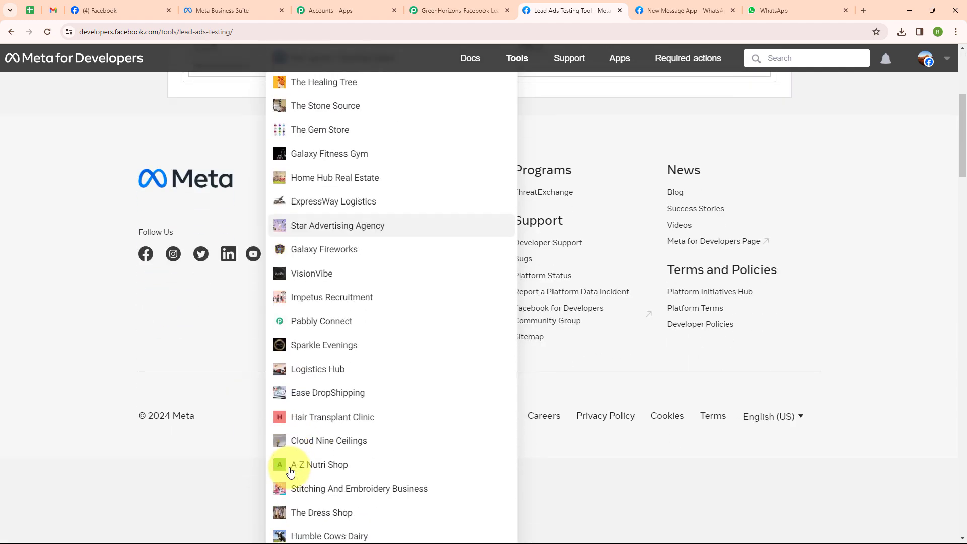
{"action": "left_click", "coordinate": [324, 458]}
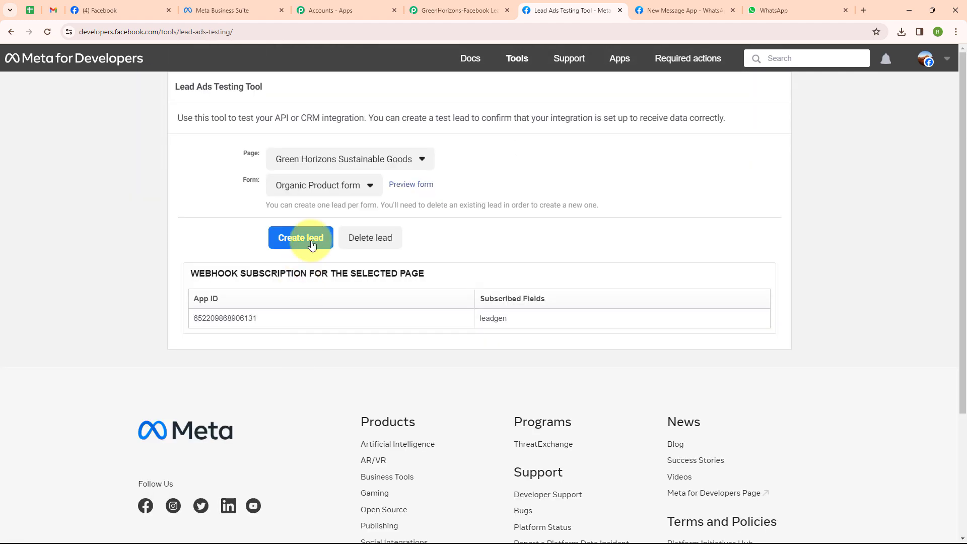
{"action": "left_click", "coordinate": [327, 187]}
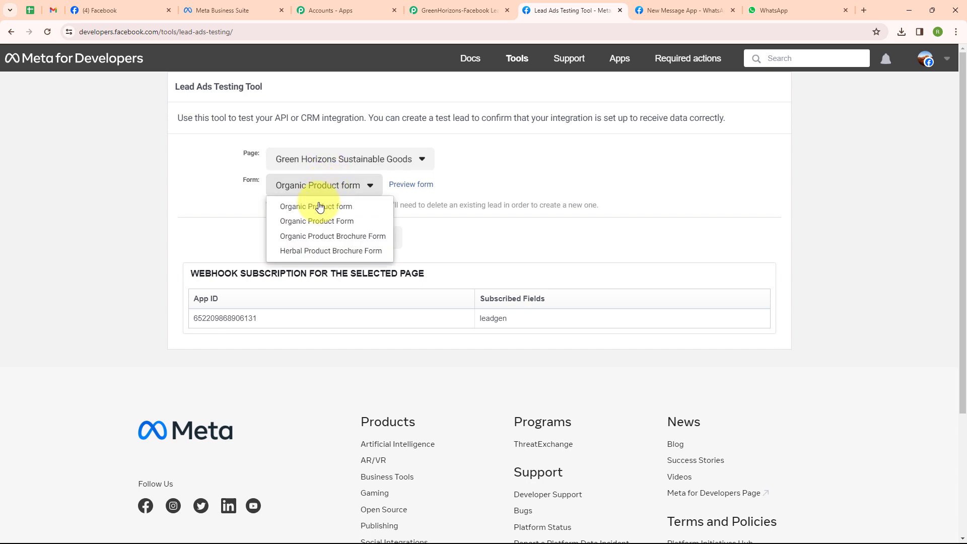
{"action": "left_click", "coordinate": [319, 206]}
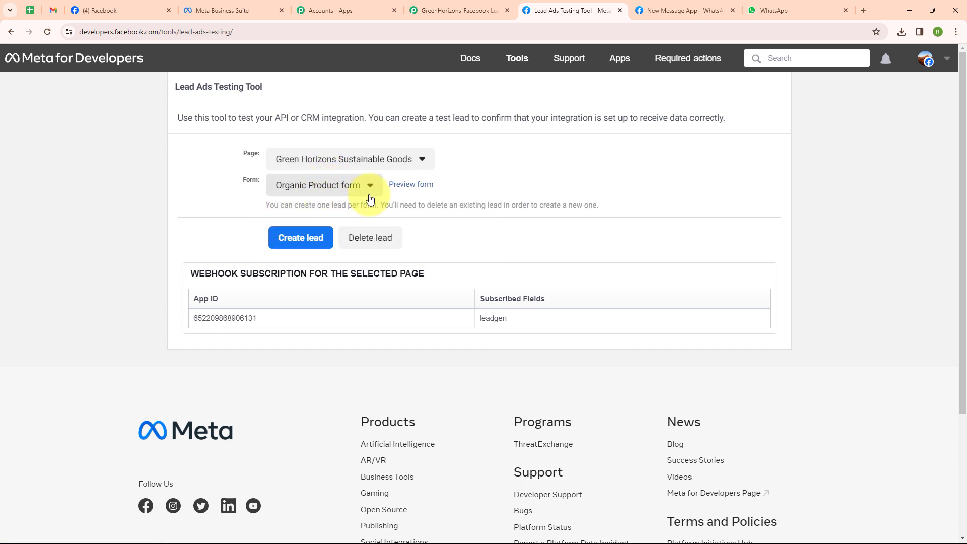
Step: Preview the form, fill in the dummy lead's full name, phone number and email, and submit it as a test lead
{"action": "left_click", "coordinate": [401, 193]}
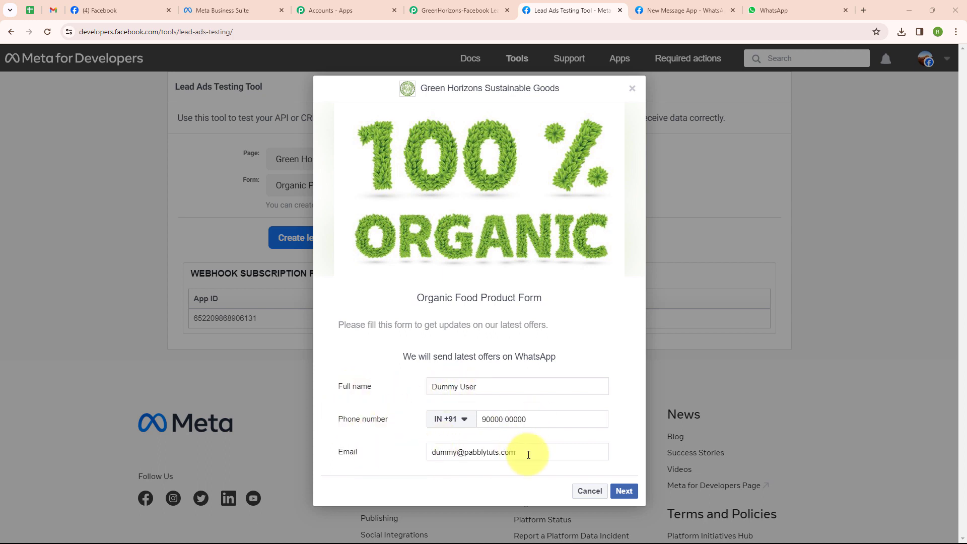
{"action": "left_click", "coordinate": [624, 490]}
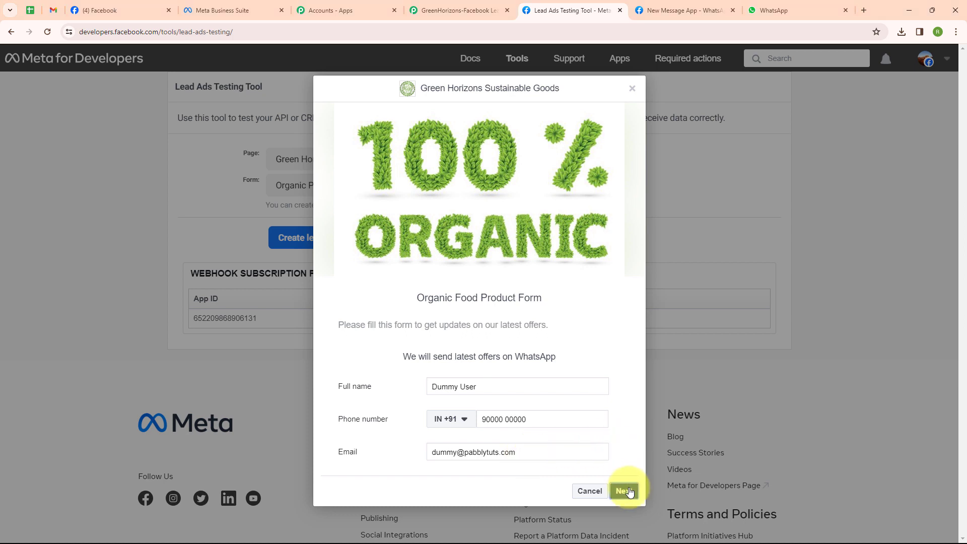
{"action": "left_click", "coordinate": [613, 387]}
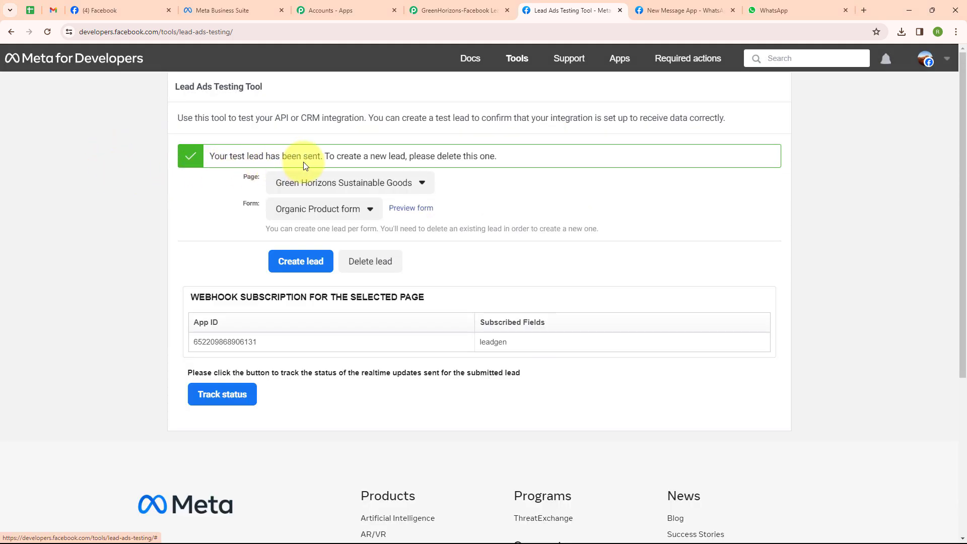
Step: Return to the Pabbly Connect workflow, review the captured lead response, and collapse the Facebook Lead Ads trigger
{"action": "left_click", "coordinate": [431, 7]}
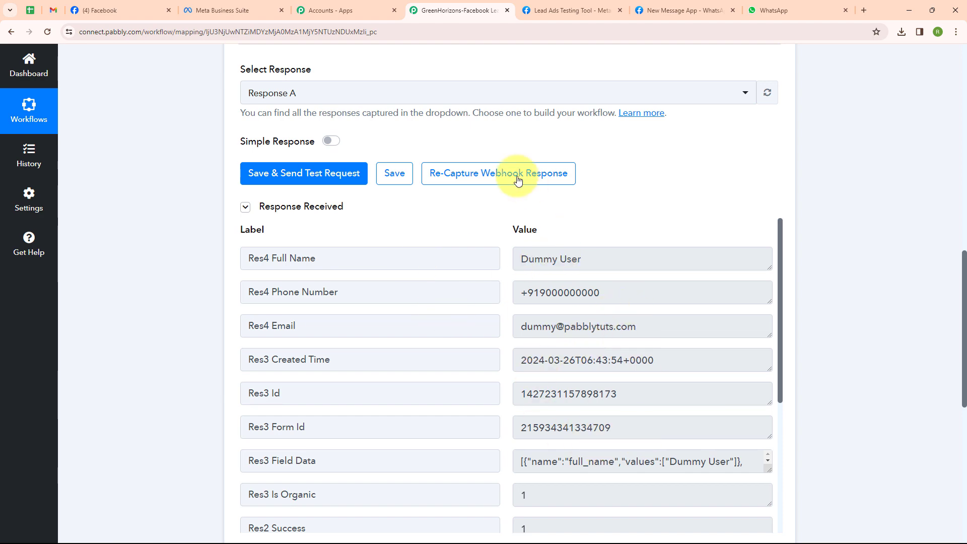
{"action": "scroll", "coordinate": [650, 185], "scroll_direction": "up", "scroll_amount": 10}
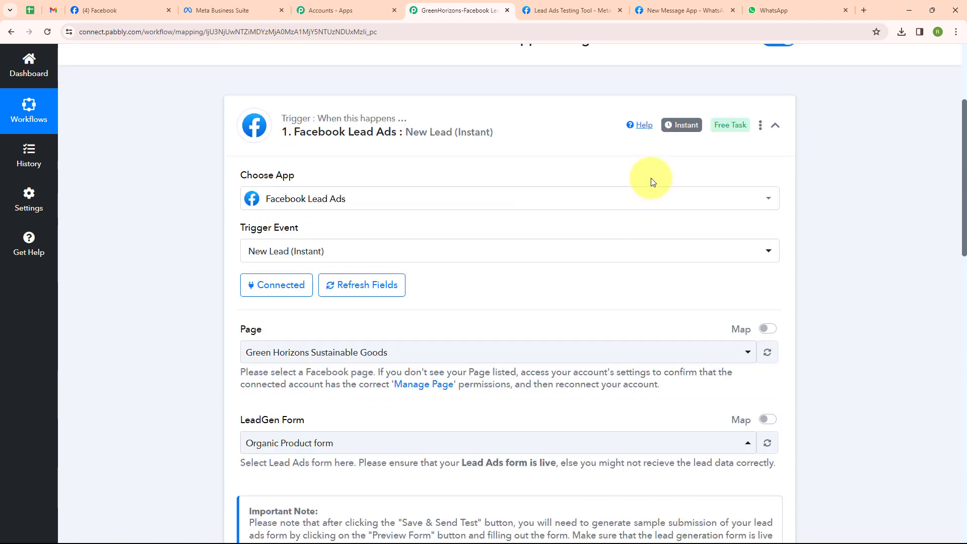
{"action": "left_click", "coordinate": [774, 151]}
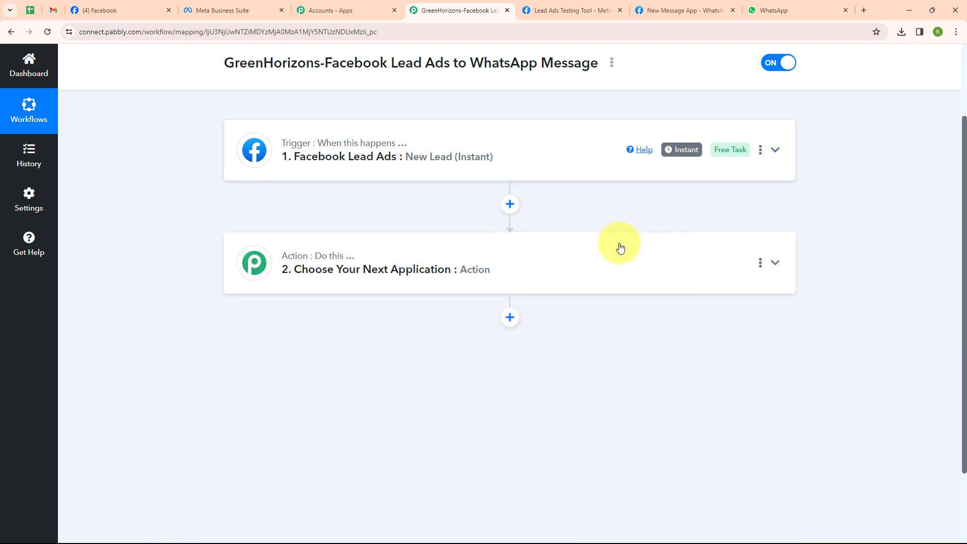
Step: Set the workflow's action app to WhatsApp Cloud API with the Send Template Message event
{"action": "left_click", "coordinate": [551, 266]}
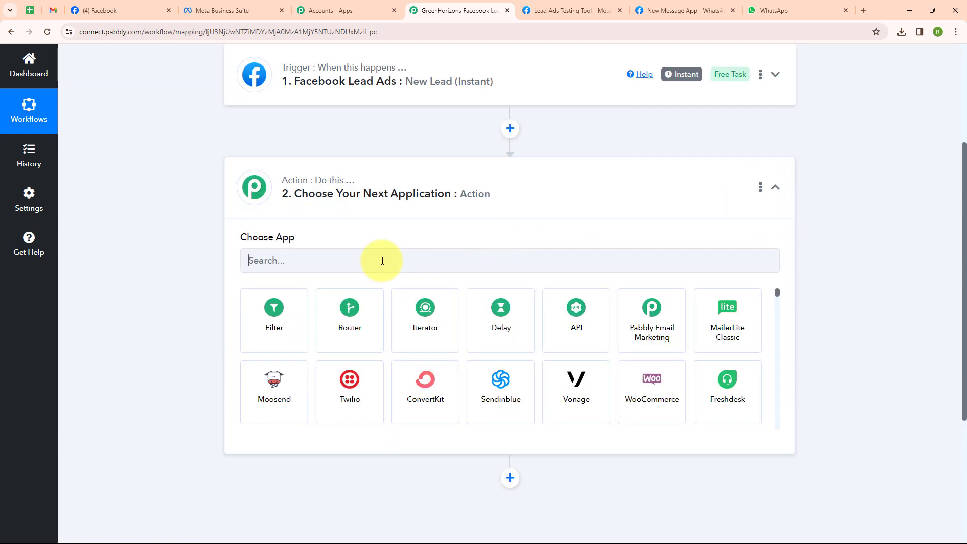
{"action": "left_click", "coordinate": [383, 260]}
{"action": "type", "text": "What"}
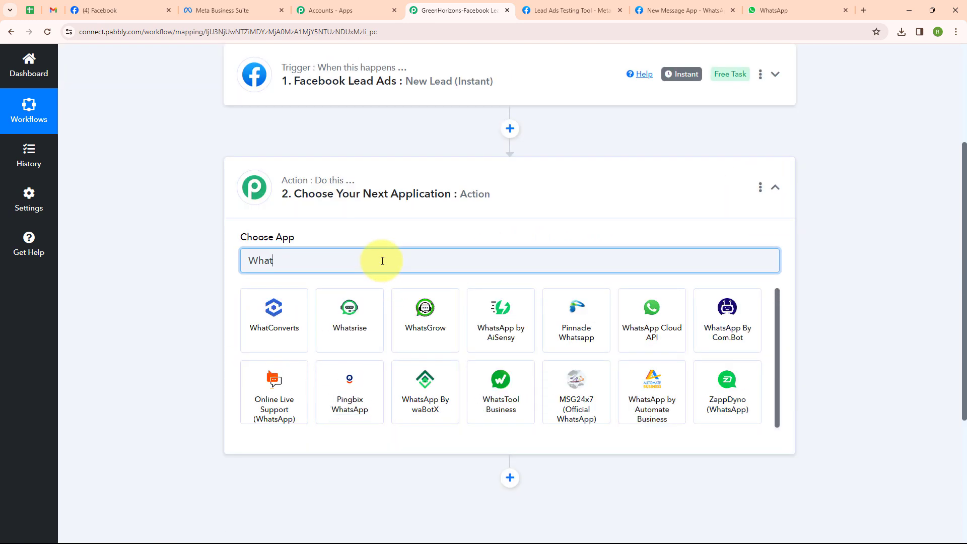
{"action": "left_click", "coordinate": [628, 318]}
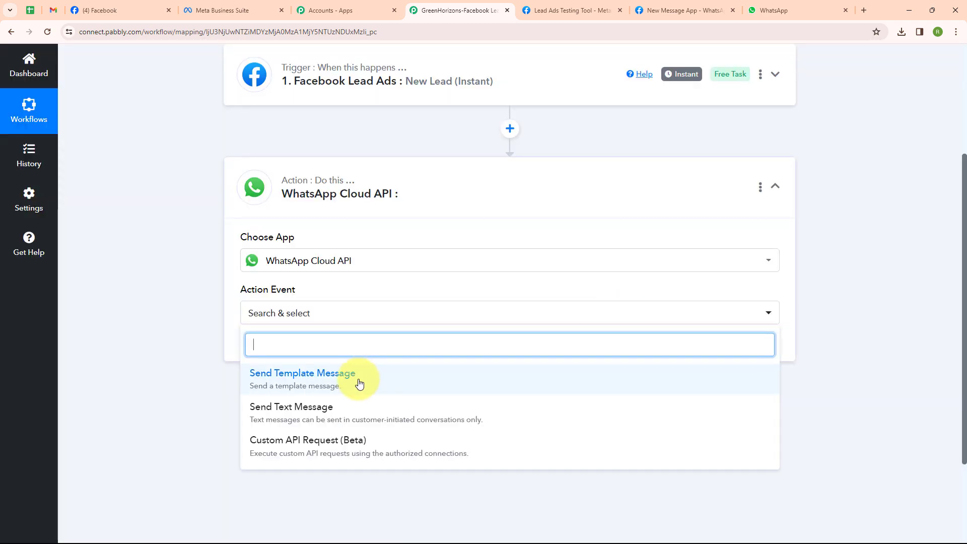
{"action": "left_click", "coordinate": [356, 376]}
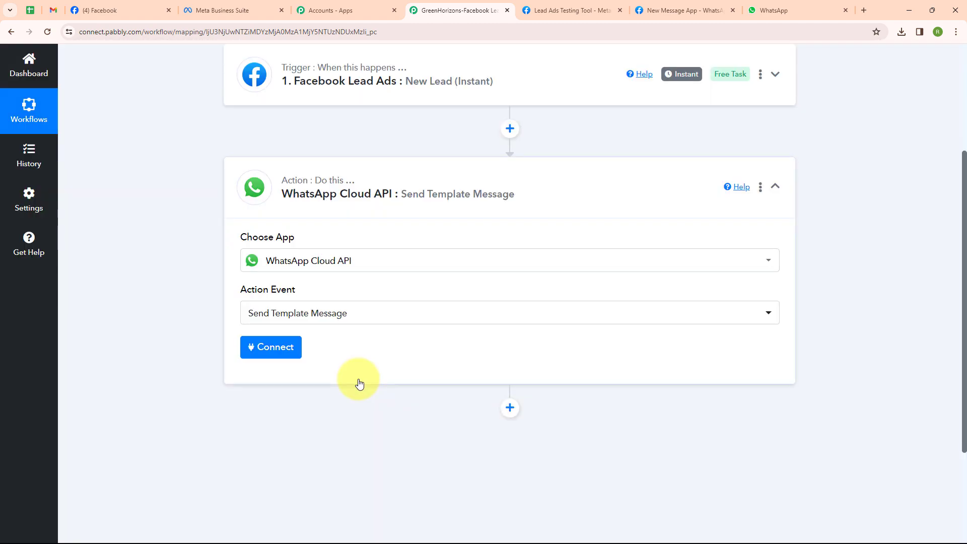
Step: Add a new WhatsApp Cloud API connection with the access token, phone number ID and WhatsApp Business Account ID from the Meta app, and save it
{"action": "left_click", "coordinate": [280, 350]}
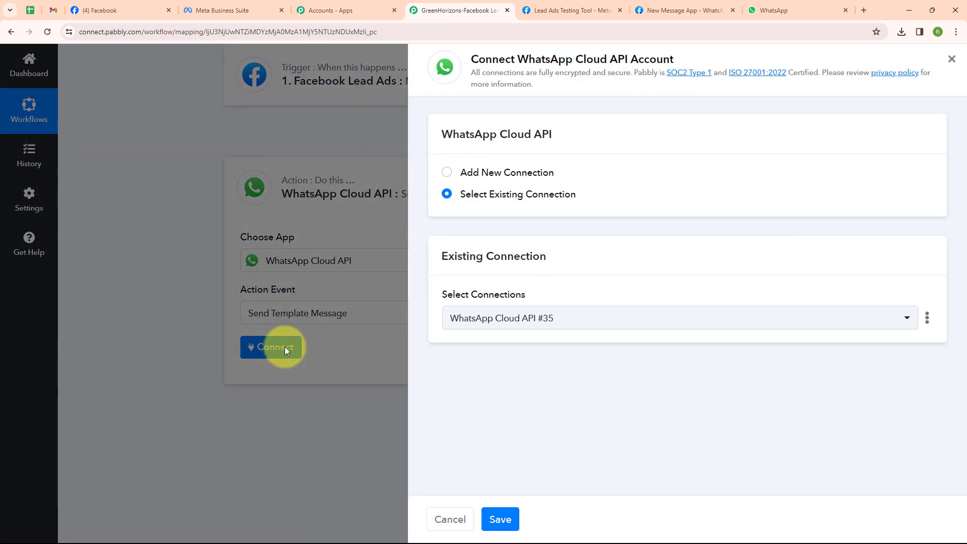
{"action": "left_click", "coordinate": [447, 174]}
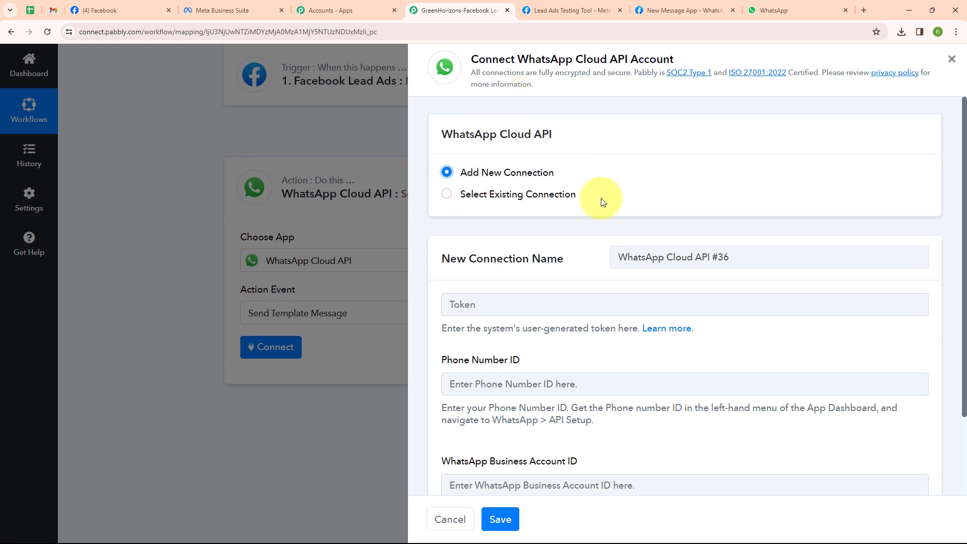
{"action": "scroll", "coordinate": [591, 226], "scroll_direction": "down", "scroll_amount": 2}
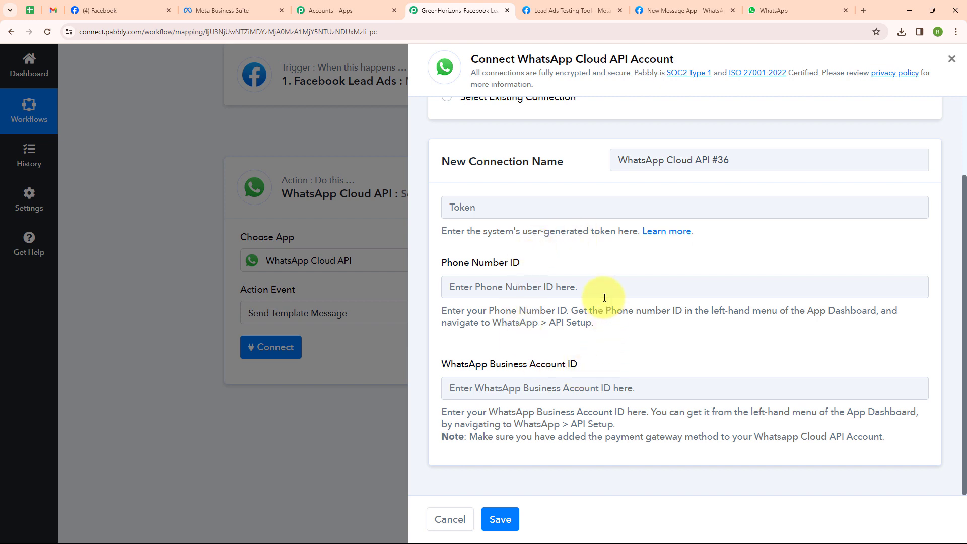
{"action": "left_click", "coordinate": [670, 10]}
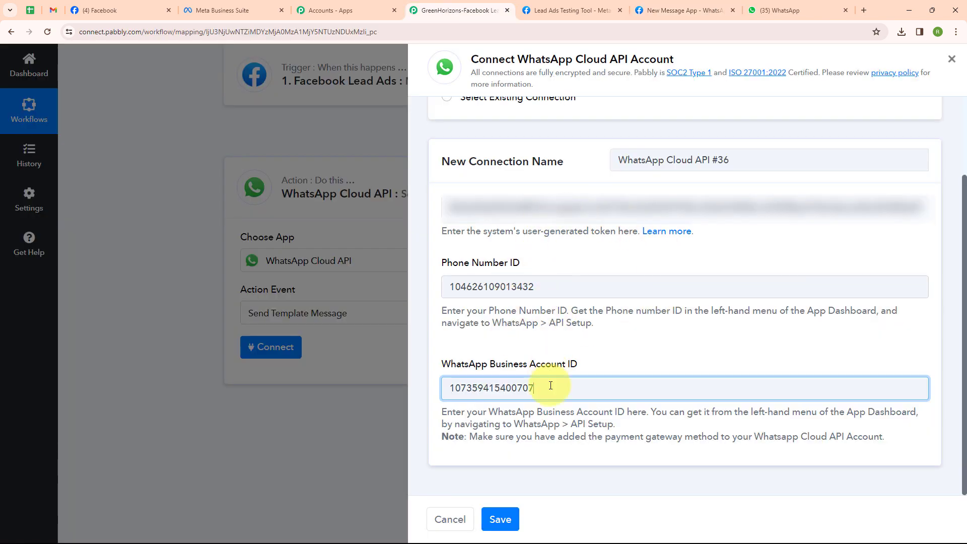
{"action": "left_click", "coordinate": [513, 517]}
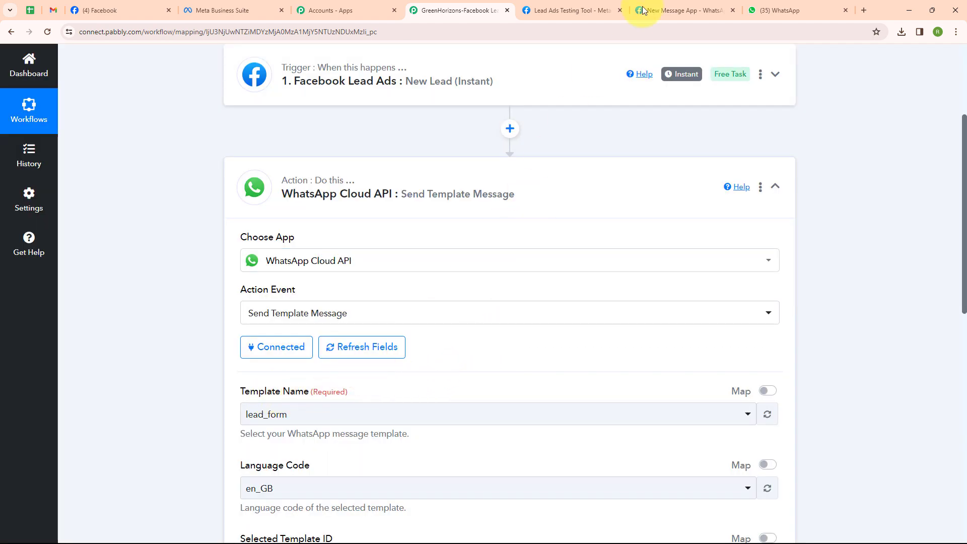
Step: Open the message templates from the Meta app's WhatsApp API Setup page and examine the facebook_leads_messages template
{"action": "left_click", "coordinate": [660, 6]}
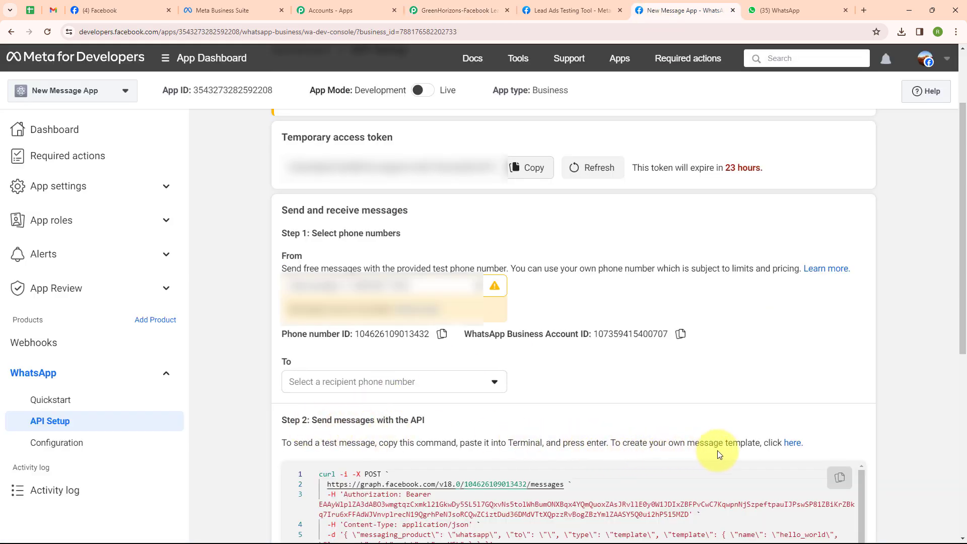
{"action": "left_click", "coordinate": [796, 444]}
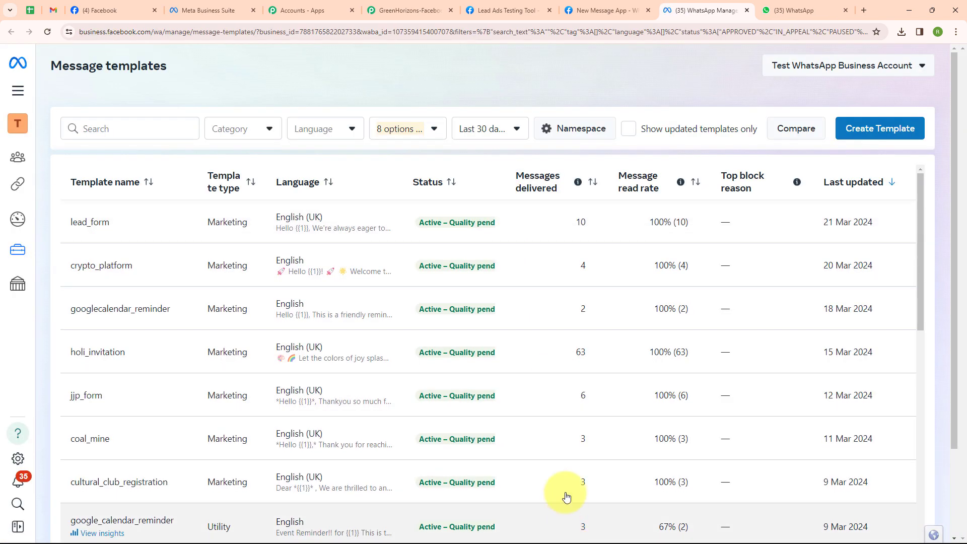
{"action": "scroll", "coordinate": [558, 357], "scroll_direction": "down", "scroll_amount": 3}
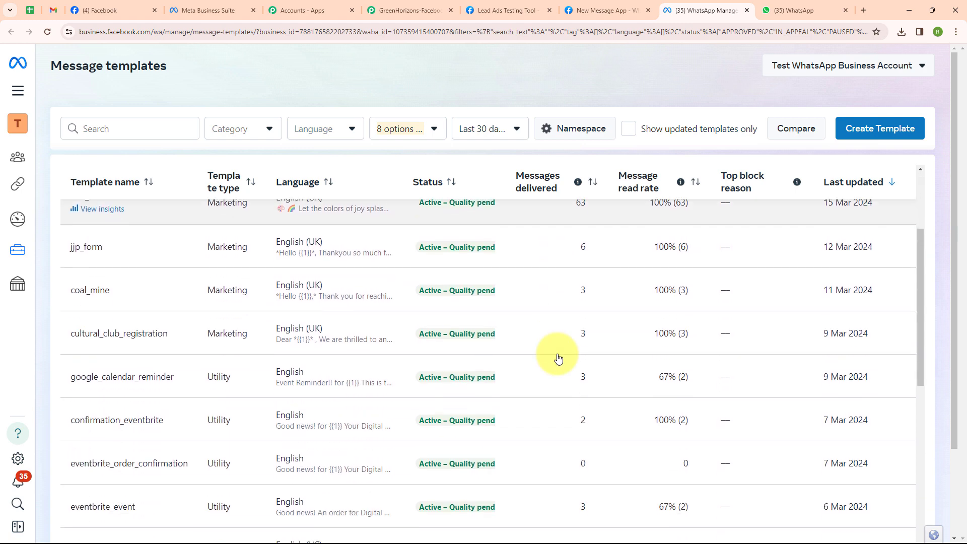
{"action": "scroll", "coordinate": [544, 293], "scroll_direction": "up", "scroll_amount": 3}
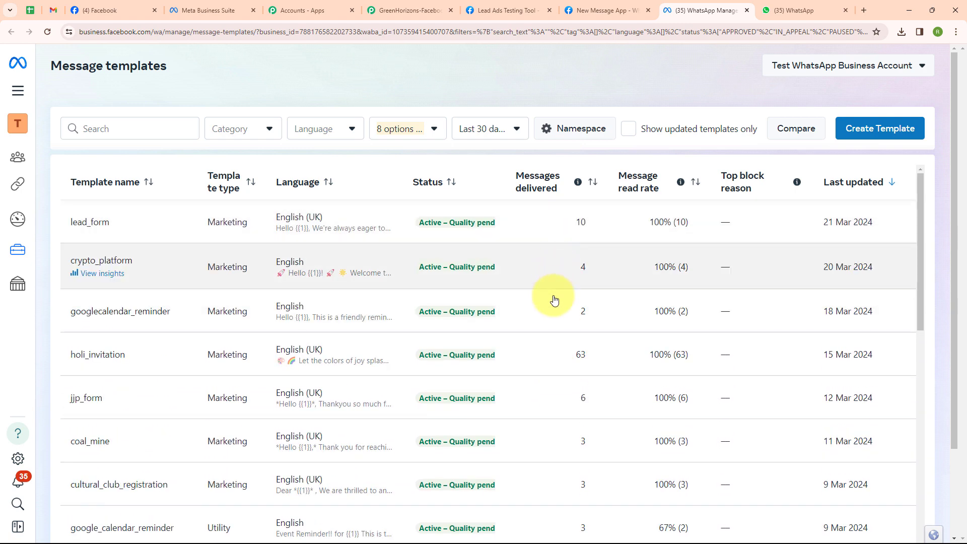
{"action": "scroll", "coordinate": [543, 333], "scroll_direction": "down", "scroll_amount": 2}
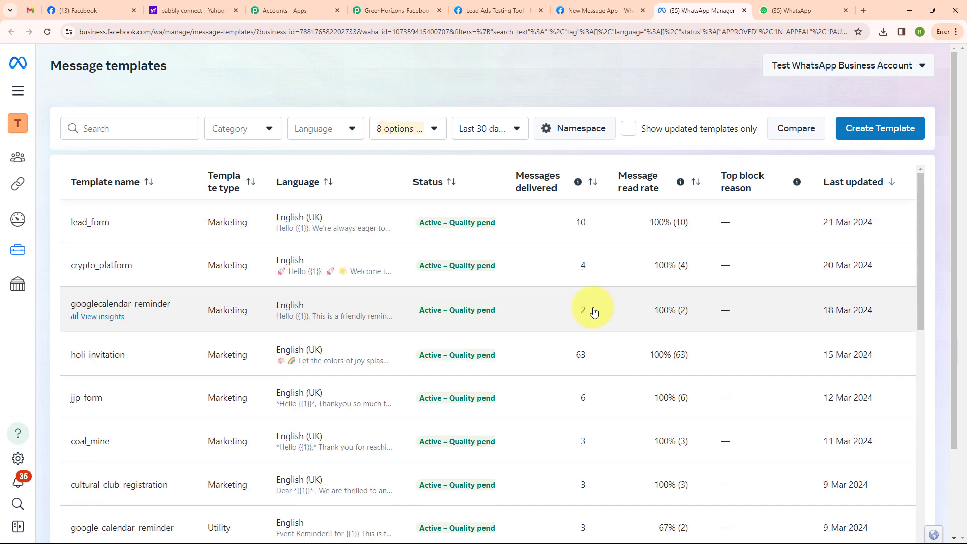
{"action": "scroll", "coordinate": [583, 314], "scroll_direction": "down", "scroll_amount": 1}
{"action": "scroll", "coordinate": [581, 313], "scroll_direction": "down", "scroll_amount": 4}
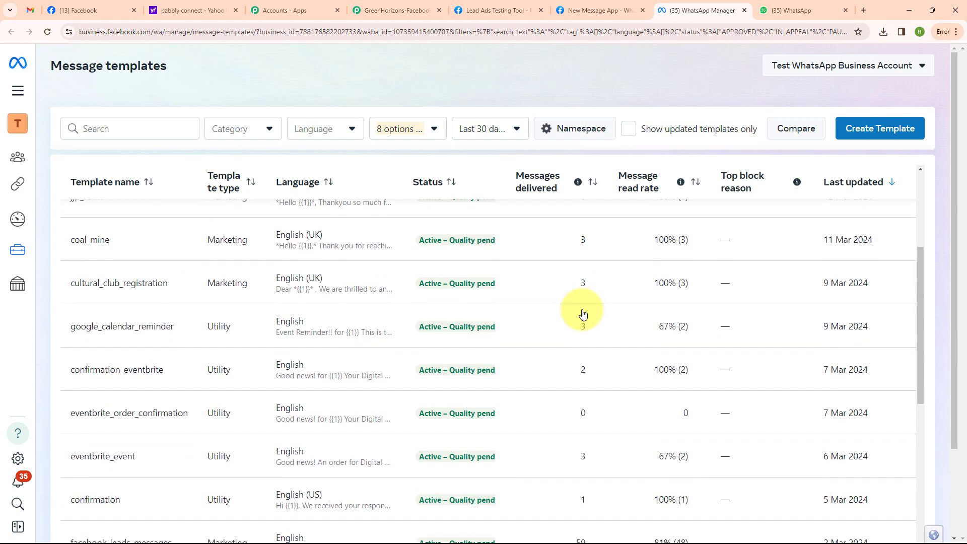
{"action": "scroll", "coordinate": [574, 317], "scroll_direction": "down", "scroll_amount": 2}
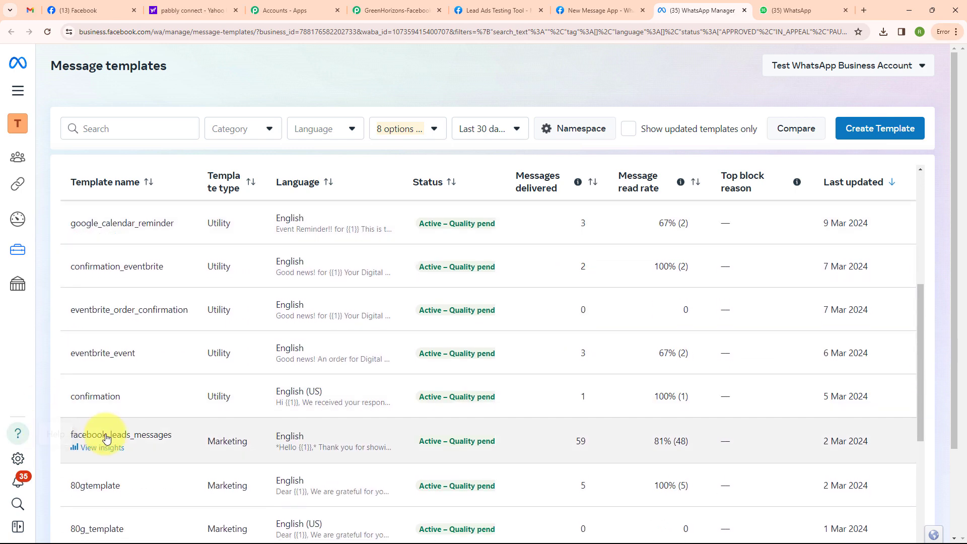
{"action": "left_click", "coordinate": [88, 448]}
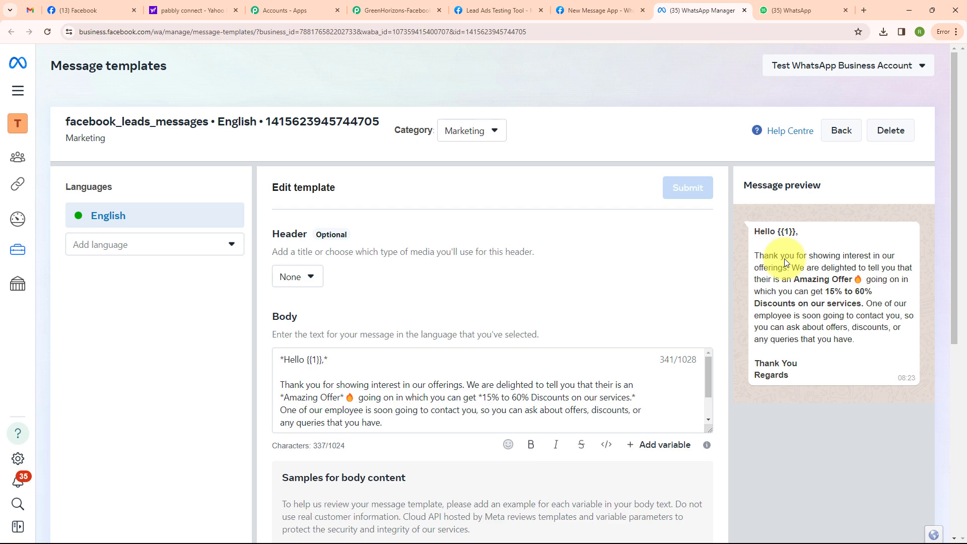
Step: Return to the Pabbly Connect workflow and set the WhatsApp action's template name to facebook_leads_messages
{"action": "left_click", "coordinate": [371, 10]}
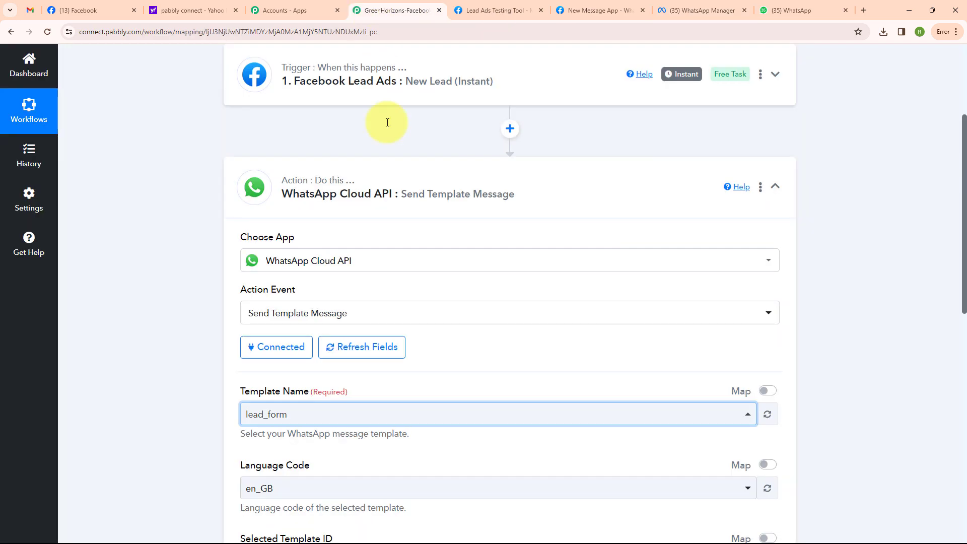
{"action": "left_click", "coordinate": [436, 414]}
{"action": "scroll", "coordinate": [441, 357], "scroll_direction": "down", "scroll_amount": 3}
{"action": "left_click", "coordinate": [412, 305]}
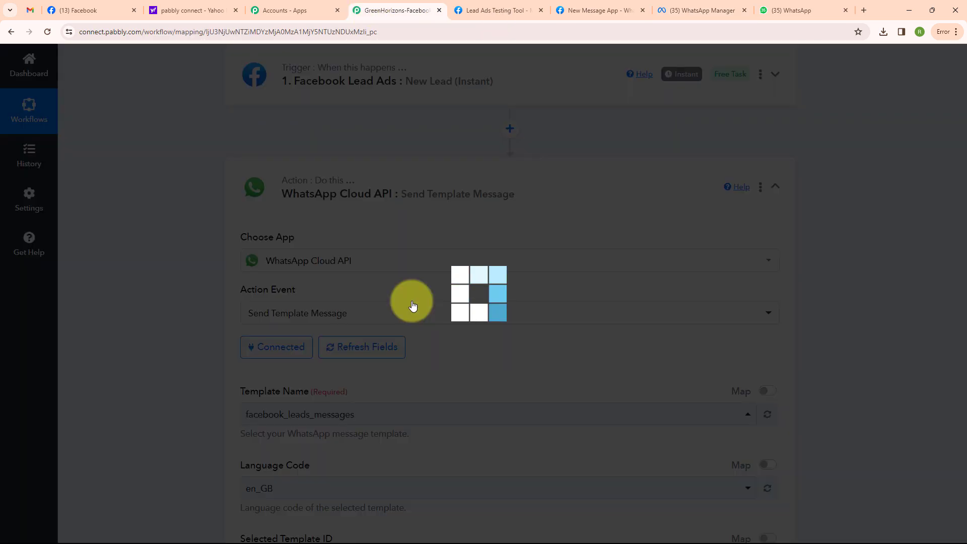
{"action": "scroll", "coordinate": [442, 347], "scroll_direction": "down", "scroll_amount": 4}
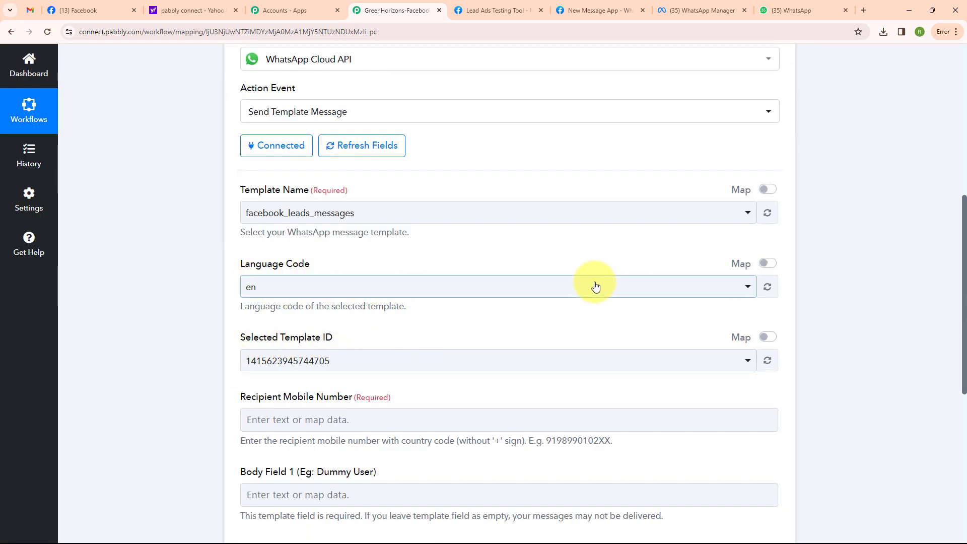
{"action": "scroll", "coordinate": [596, 286], "scroll_direction": "down", "scroll_amount": 2}
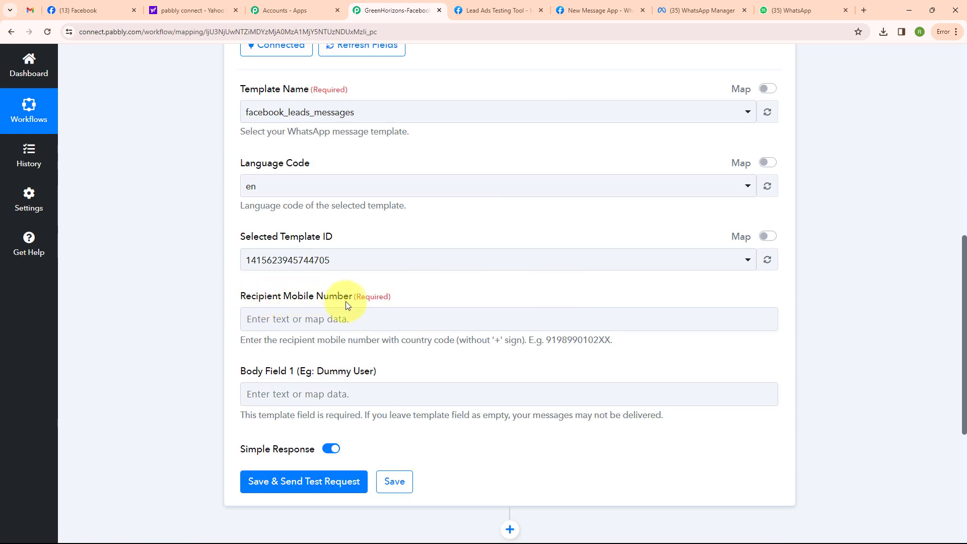
Step: Map the Recipient Mobile Number to the Res4 Phone Number from the Facebook Lead Ads trigger
{"action": "left_click", "coordinate": [327, 320]}
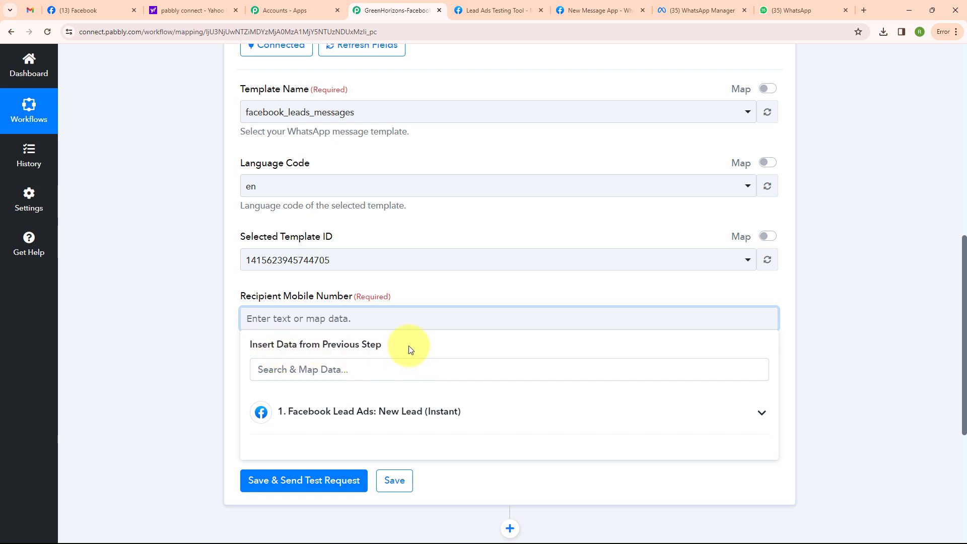
{"action": "left_click", "coordinate": [452, 410]}
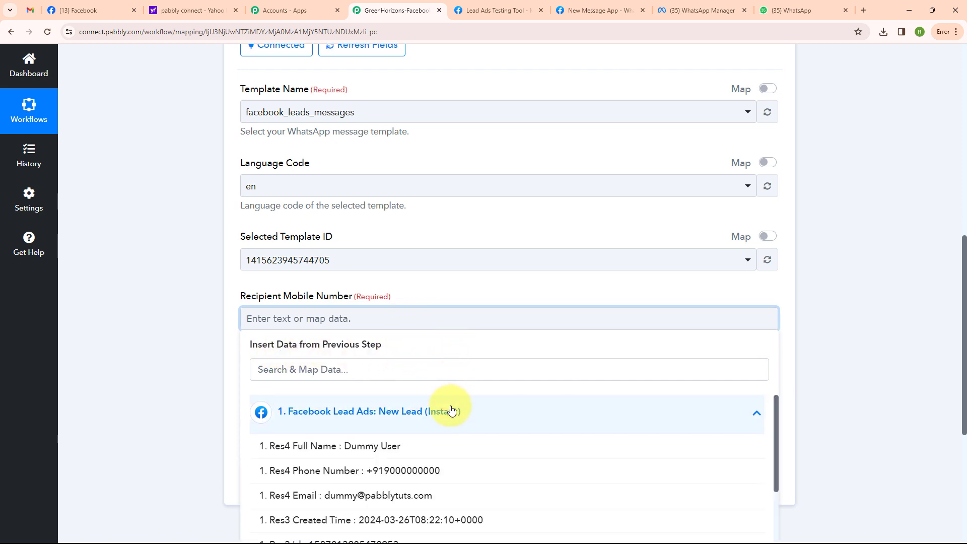
{"action": "left_click", "coordinate": [418, 471]}
{"action": "left_click", "coordinate": [162, 352]}
{"action": "scroll", "coordinate": [451, 291], "scroll_direction": "down", "scroll_amount": 1}
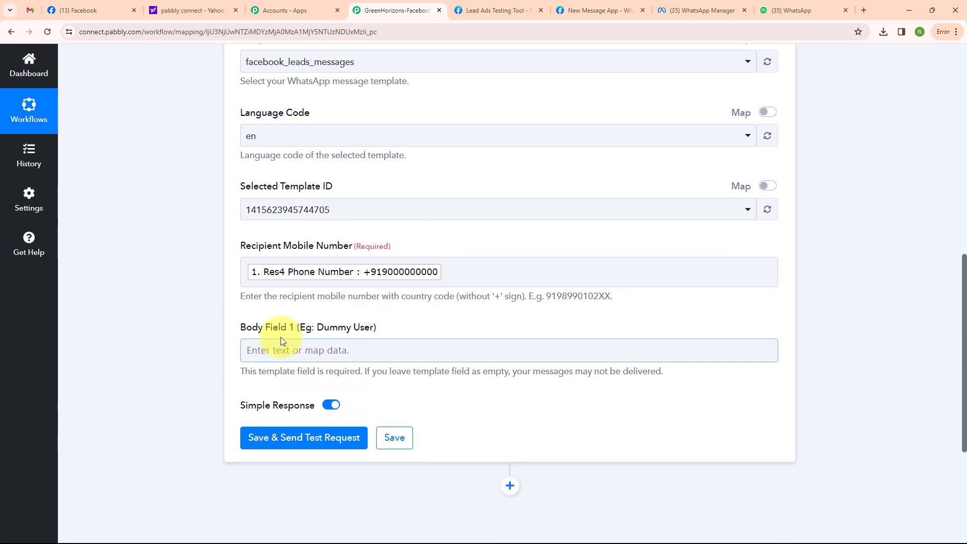
Step: Map Body Field 1 of the template to the Res4 Full Name from the Facebook Lead Ads trigger
{"action": "left_click", "coordinate": [290, 351]}
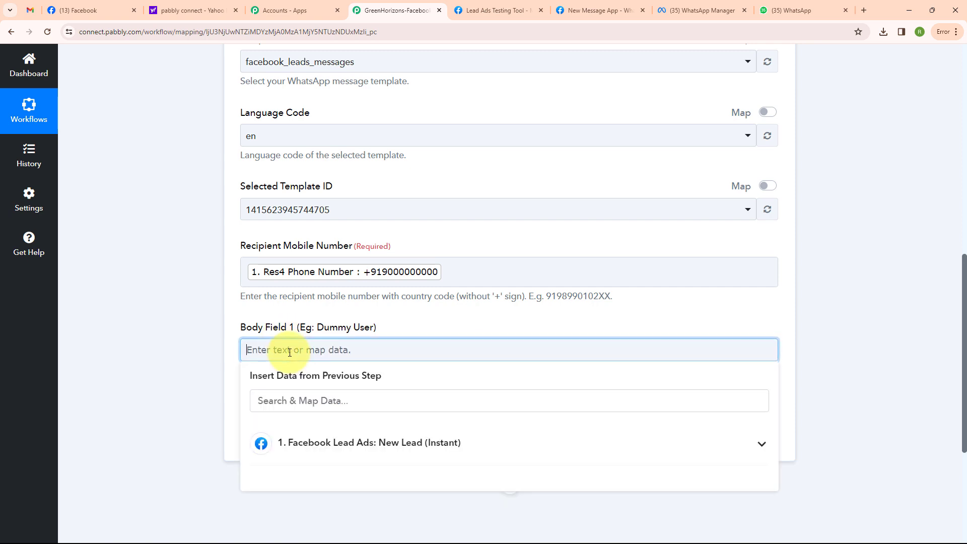
{"action": "left_click", "coordinate": [308, 443]}
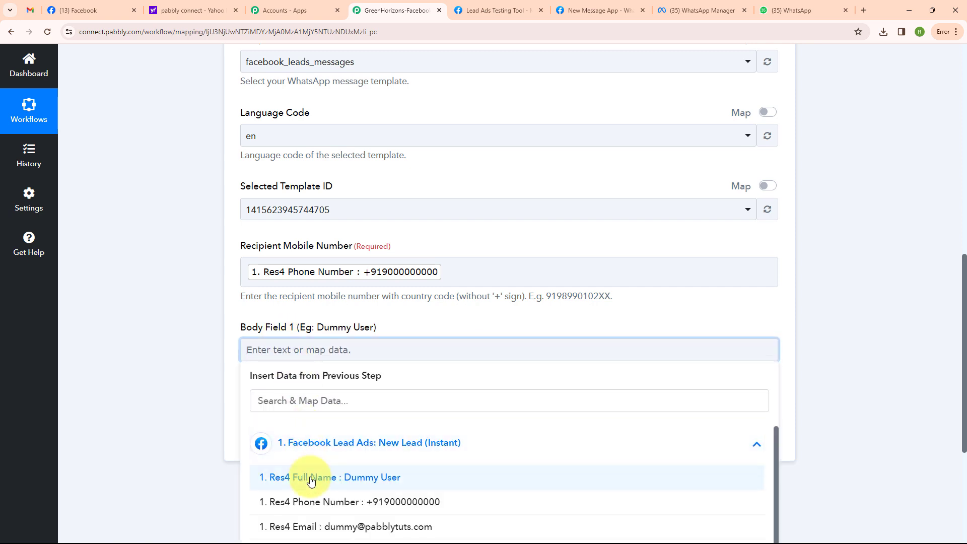
{"action": "left_click", "coordinate": [311, 478]}
{"action": "left_click", "coordinate": [168, 362]}
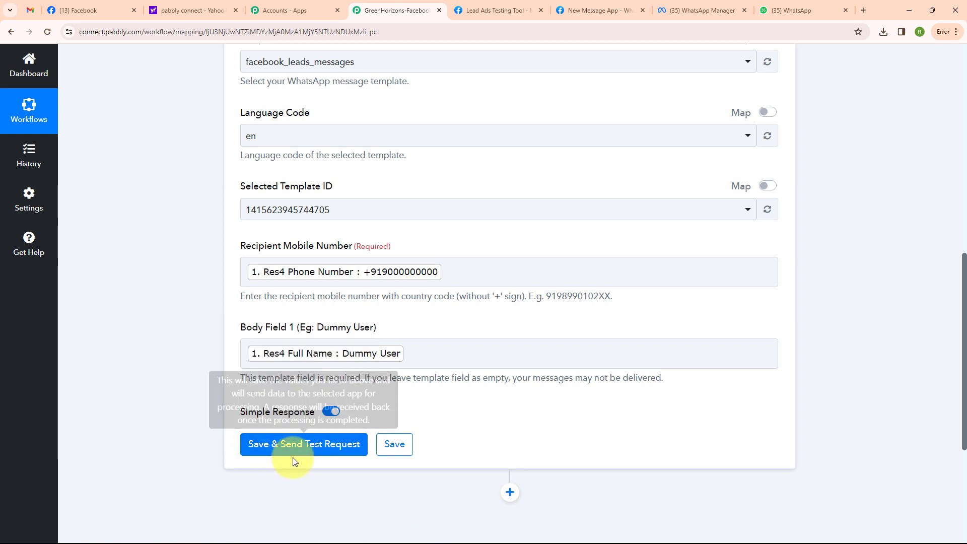
Step: Replace the mapped recipient mobile number with a copied test phone number, and save the action while sending a test request
{"action": "left_click", "coordinate": [470, 271]}
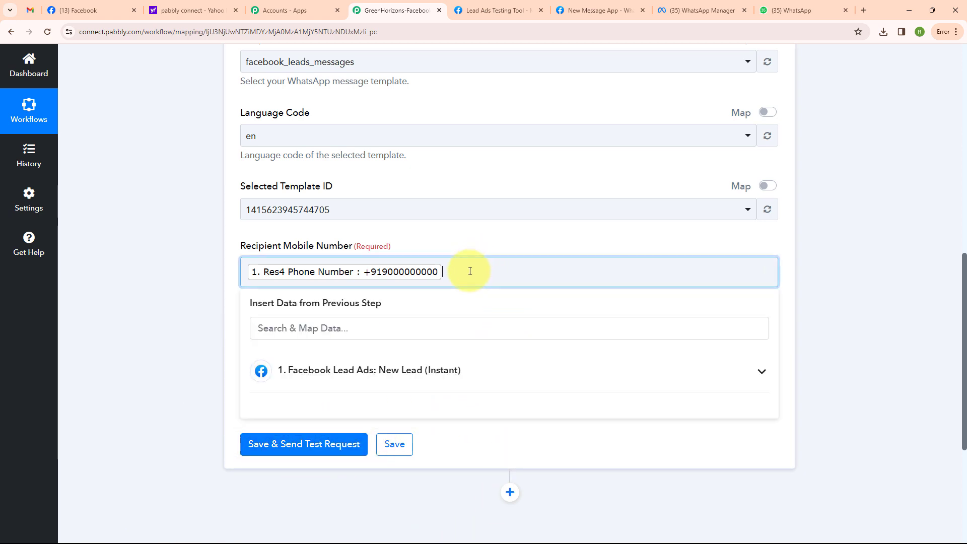
{"action": "key", "text": "BackSpace"}
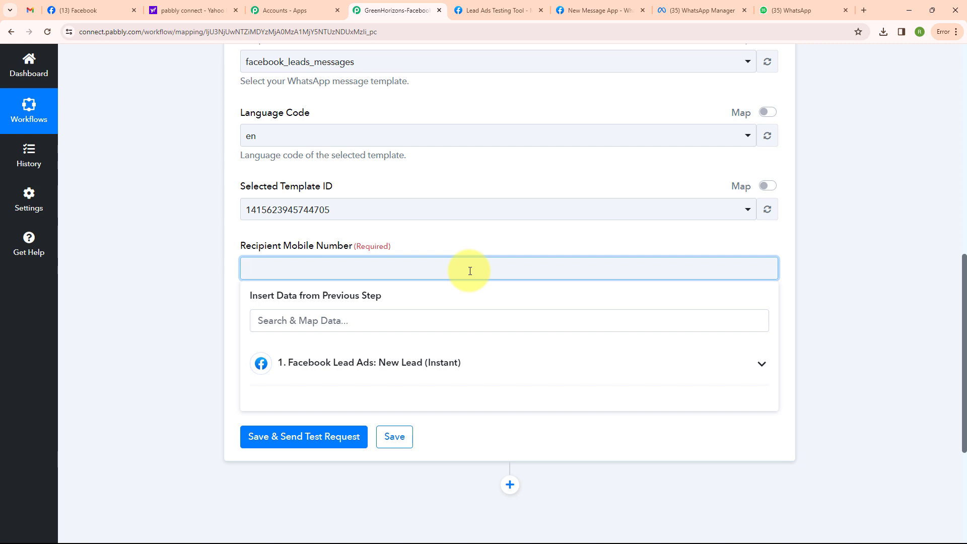
{"action": "key", "text": "ctrl+v"}
{"action": "left_click", "coordinate": [199, 258]}
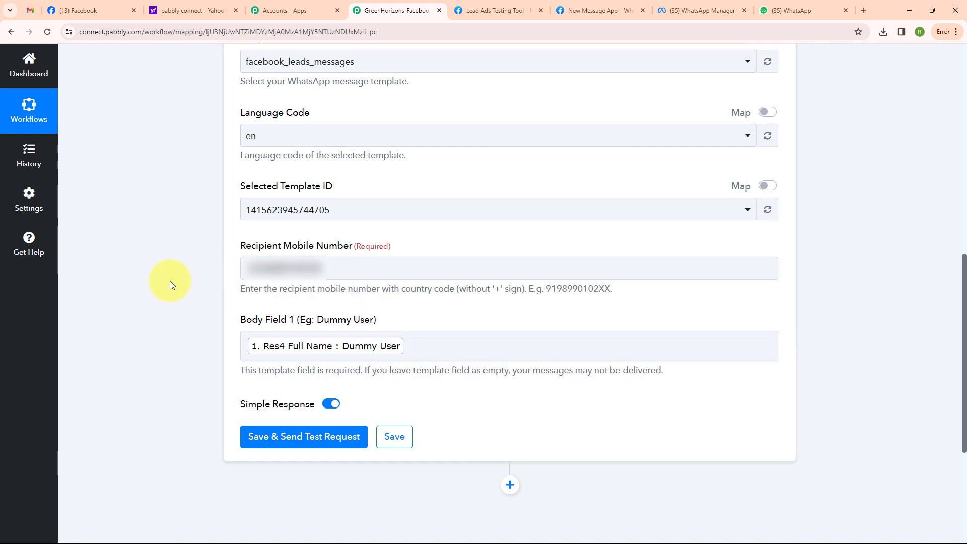
{"action": "left_click", "coordinate": [295, 437]}
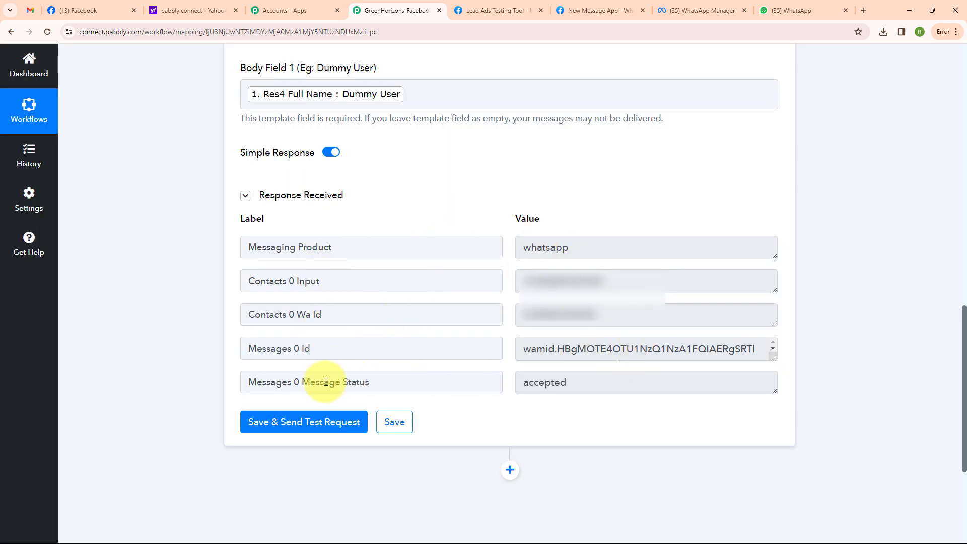
Step: Check the message status in the response, read the newest message in the WhatsApp Cloud API chat, and return to the Pabbly Connect workflow
{"action": "left_click_drag", "start_coordinate": [535, 383], "coordinate": [572, 388]}
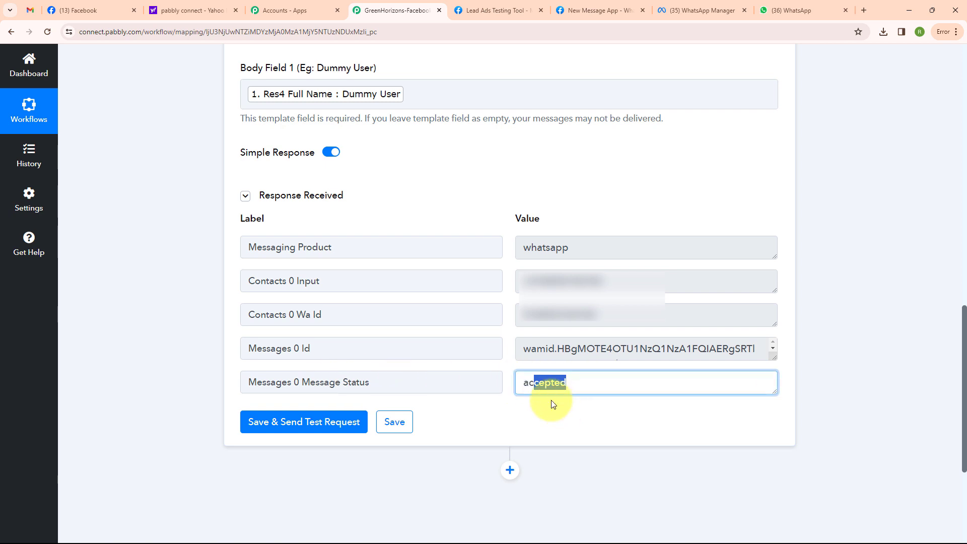
{"action": "left_click", "coordinate": [788, 10]}
{"action": "left_click", "coordinate": [147, 187]}
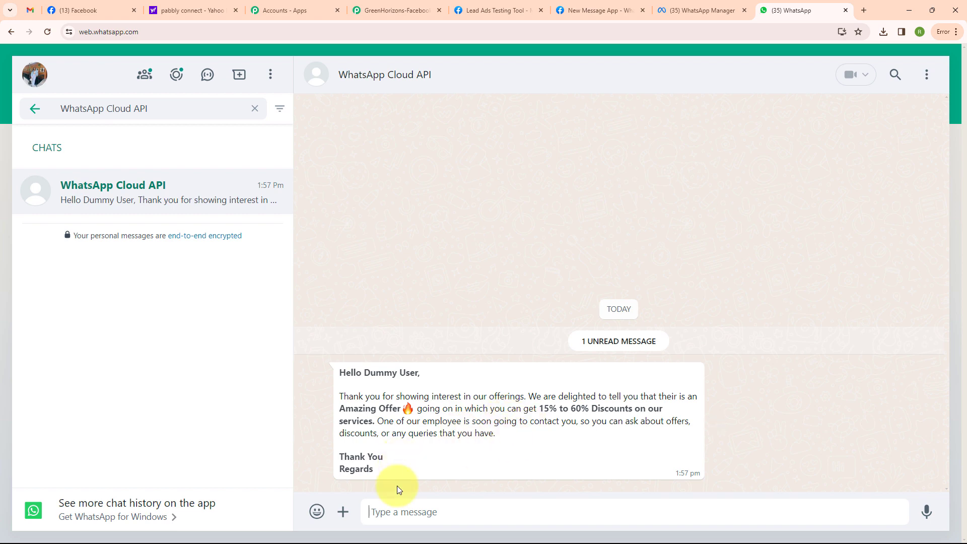
{"action": "left_click", "coordinate": [364, 9]}
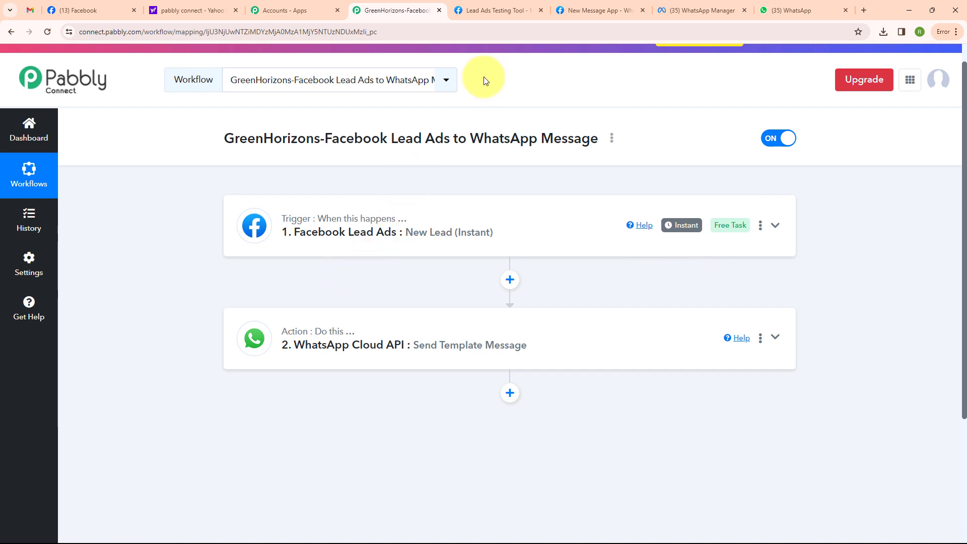
Step: In Meta's Lead Ads Testing Tool, delete the existing test lead and select the Green Horizons Sustainable Goods page with its Organic Product form
{"action": "left_click", "coordinate": [503, 10]}
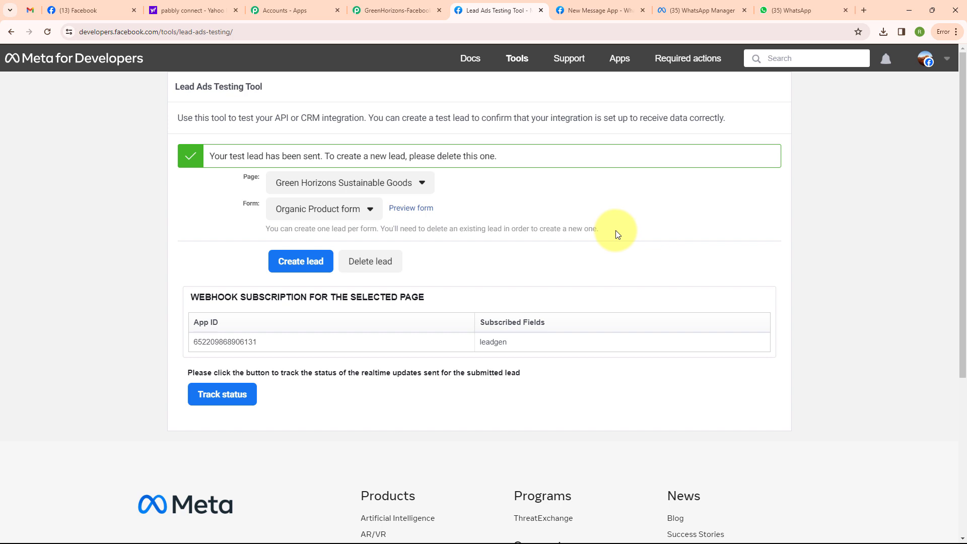
{"action": "left_click", "coordinate": [361, 270]}
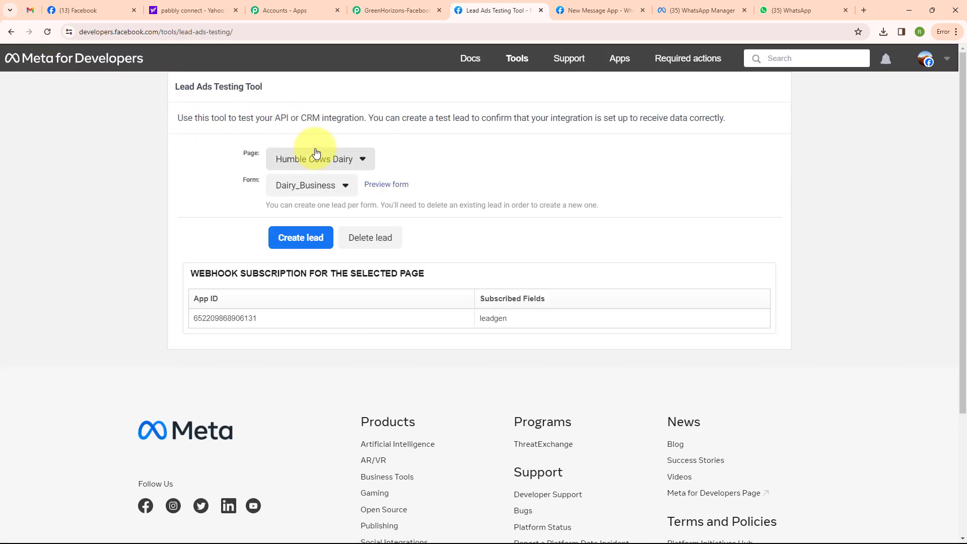
{"action": "left_click", "coordinate": [318, 159]}
{"action": "scroll", "coordinate": [319, 242], "scroll_direction": "down", "scroll_amount": 15}
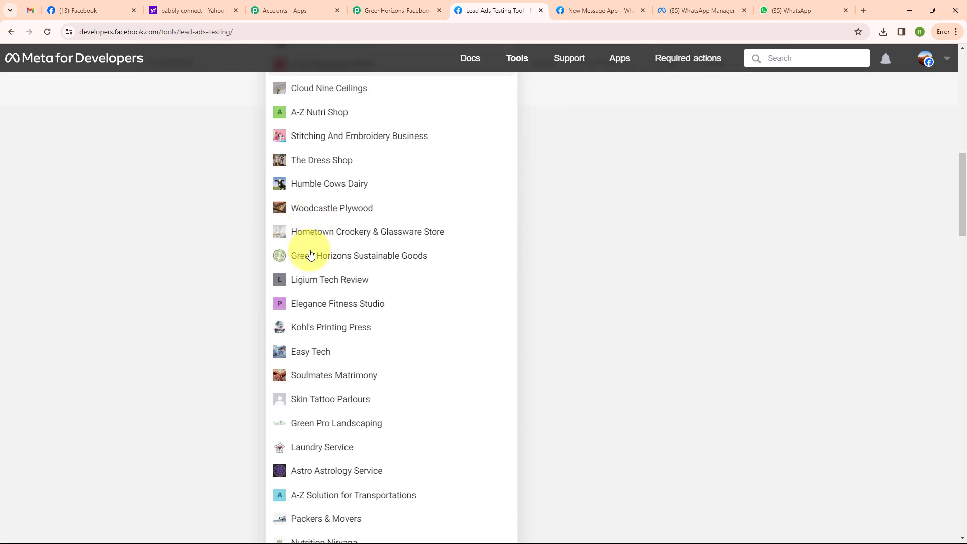
{"action": "left_click", "coordinate": [310, 255]}
{"action": "scroll", "coordinate": [318, 164], "scroll_direction": "up", "scroll_amount": 3}
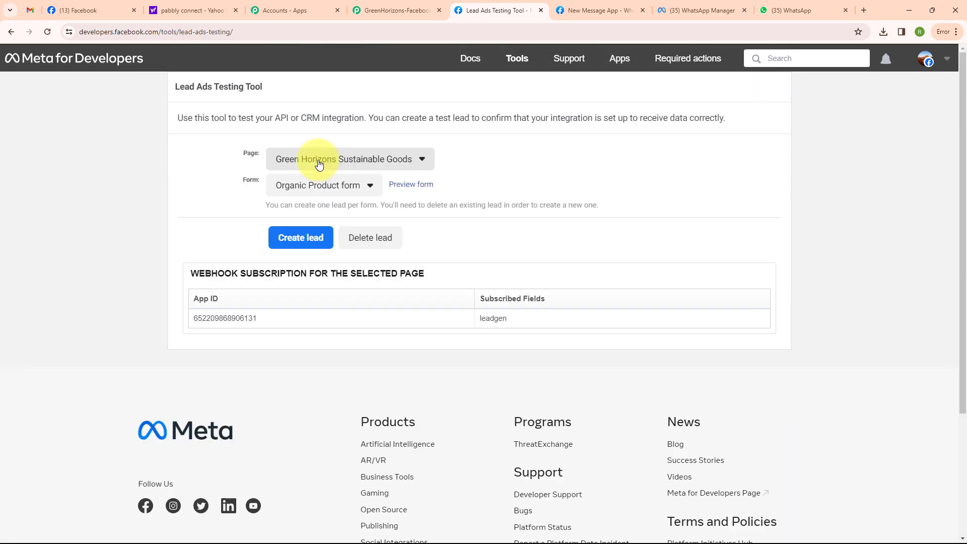
{"action": "left_click", "coordinate": [334, 186]}
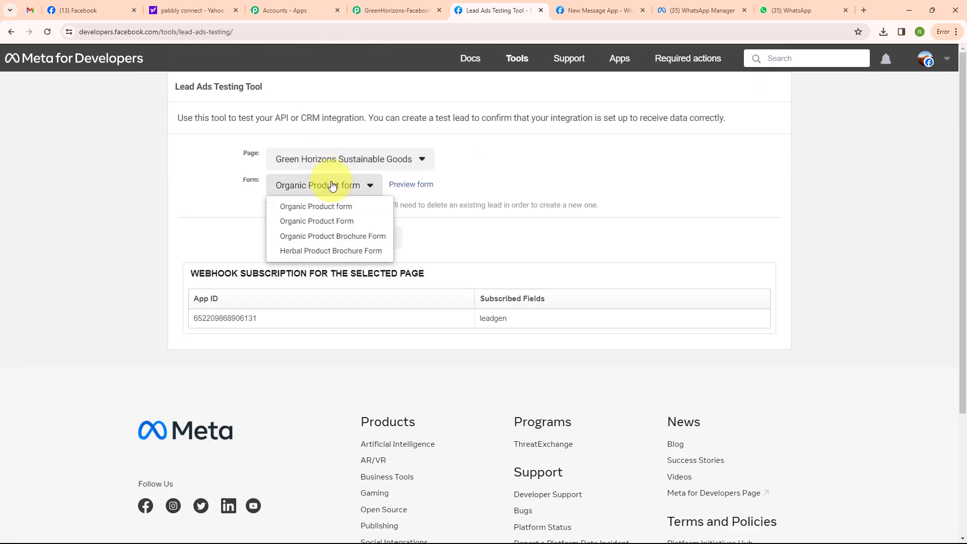
{"action": "left_click", "coordinate": [314, 207]}
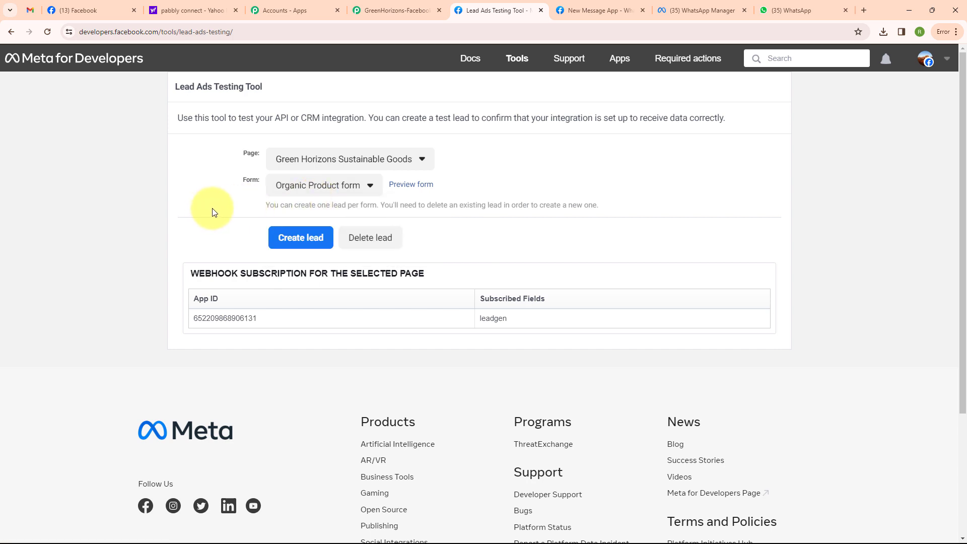
Step: Preview the form, fill in the full name Test Lead, a phone number and an email address, and submit it as a new lead
{"action": "left_click", "coordinate": [422, 187]}
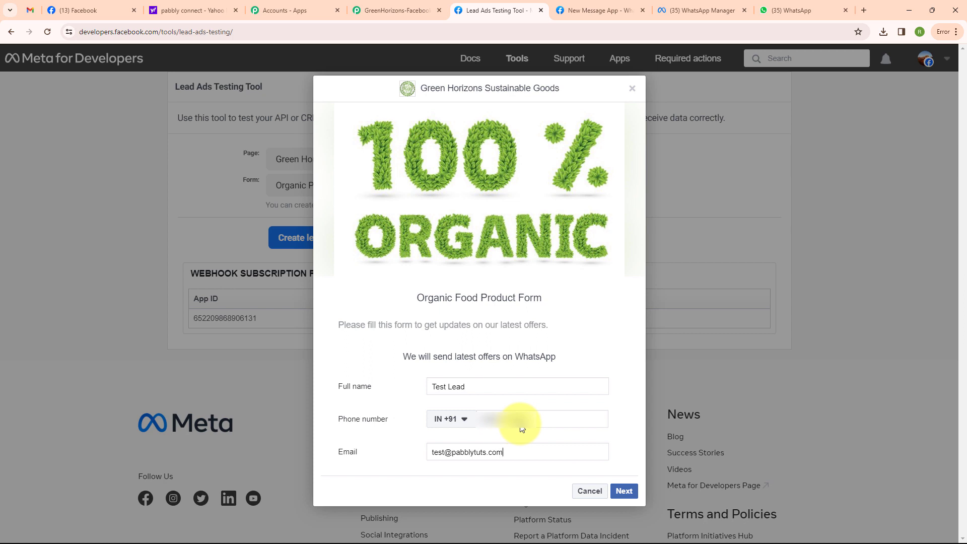
{"action": "left_click", "coordinate": [624, 491]}
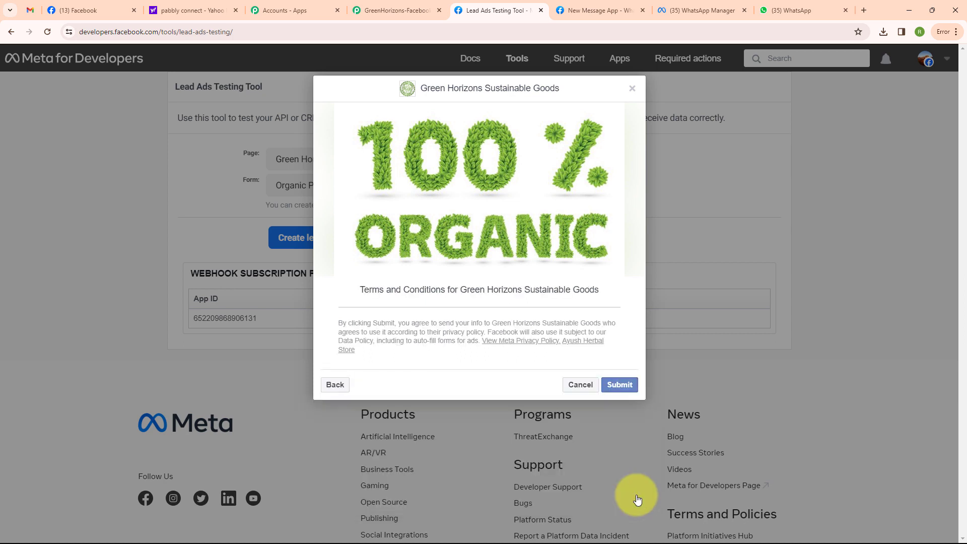
{"action": "left_click", "coordinate": [619, 385]}
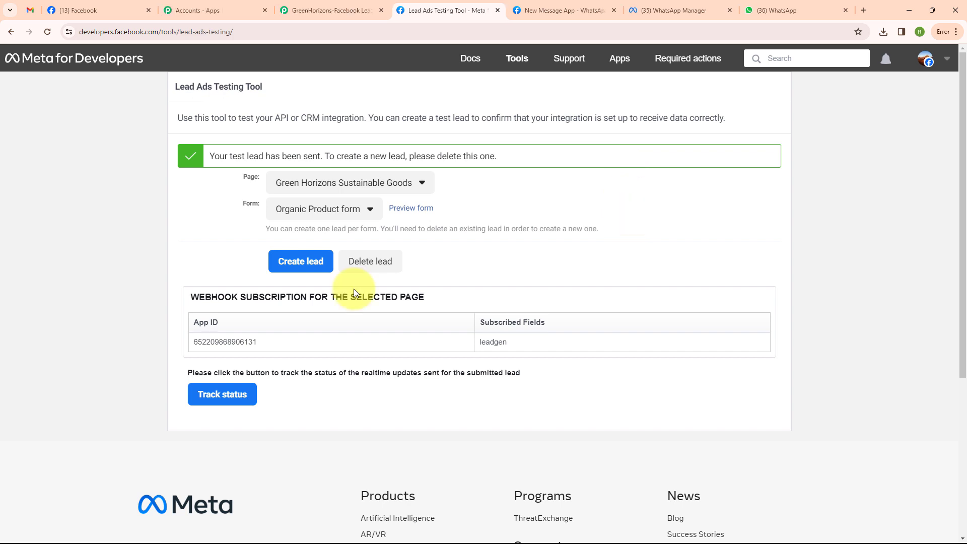
Step: Switch to WhatsApp Web to read the message received for the submitted lead, and go back to the Pabbly Connect workflow
{"action": "left_click", "coordinate": [798, 8]}
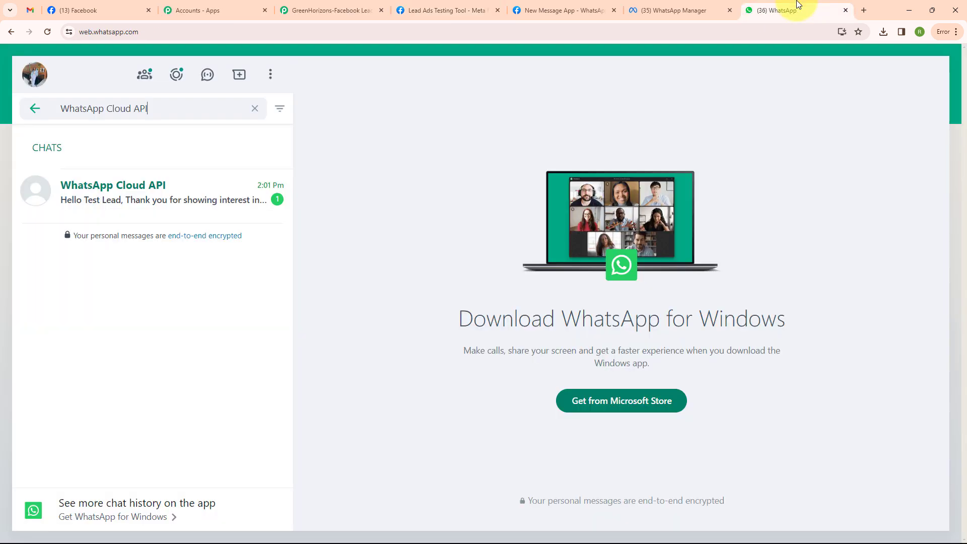
{"action": "left_click", "coordinate": [202, 215]}
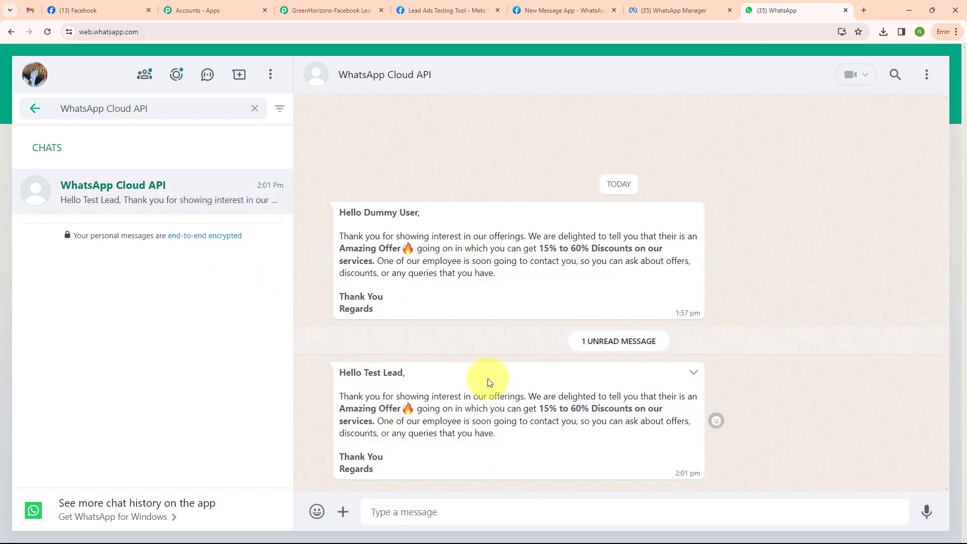
{"action": "left_click", "coordinate": [328, 10]}
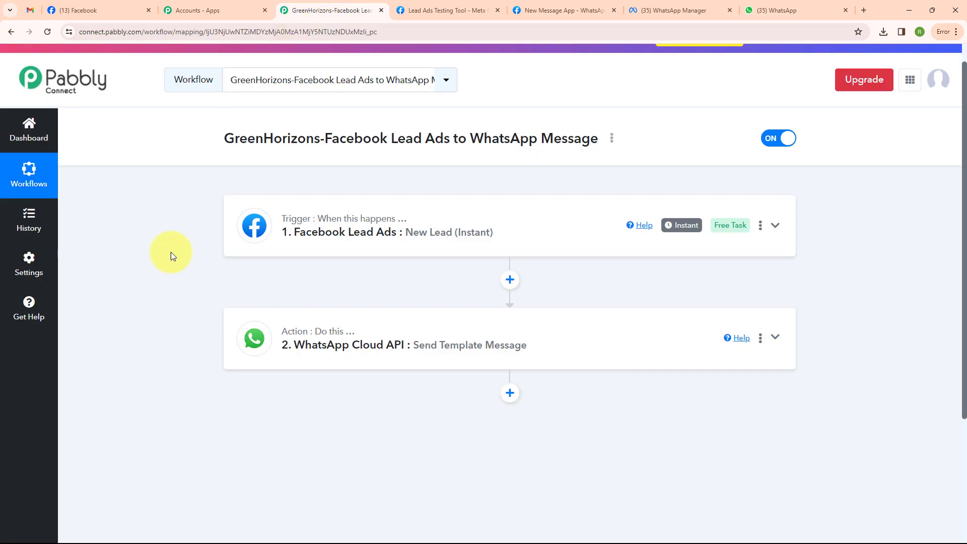